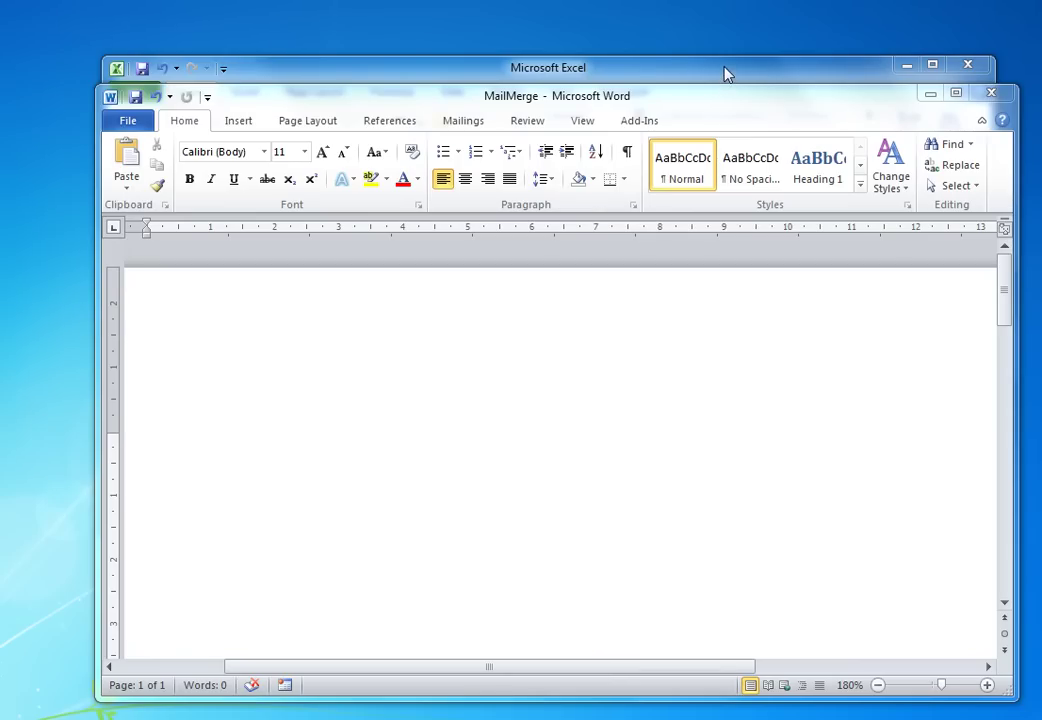
Select A1:E4 on the Excel contact sheet to confirm the Dbase range, then switch back to Word
click(725, 73)
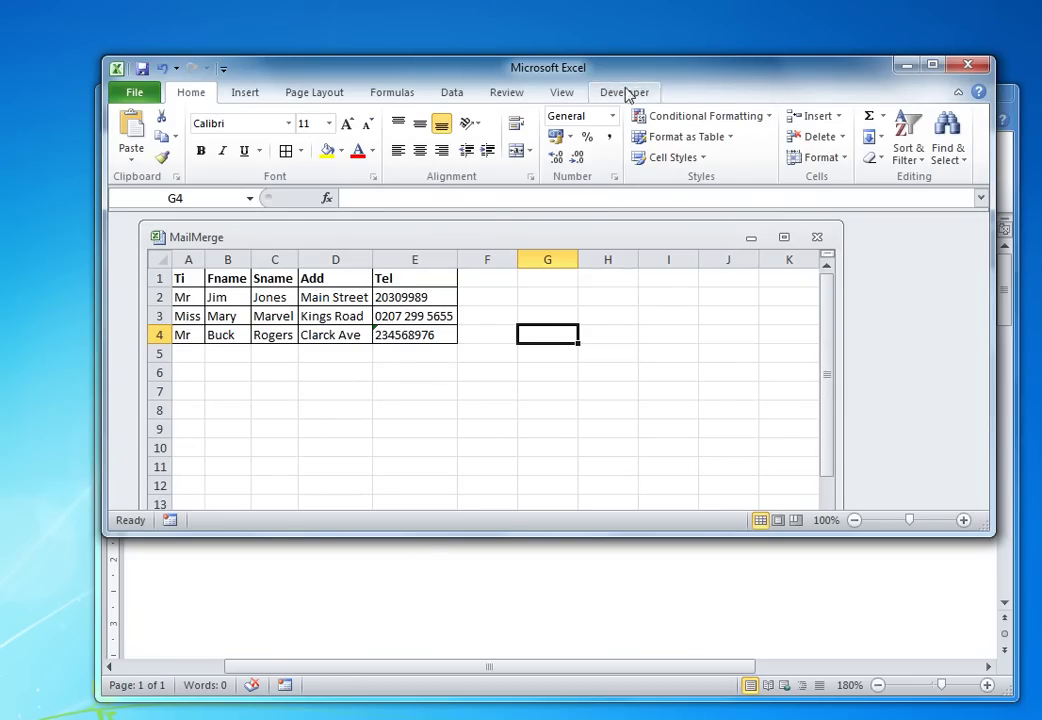
drag(183, 280, 425, 347)
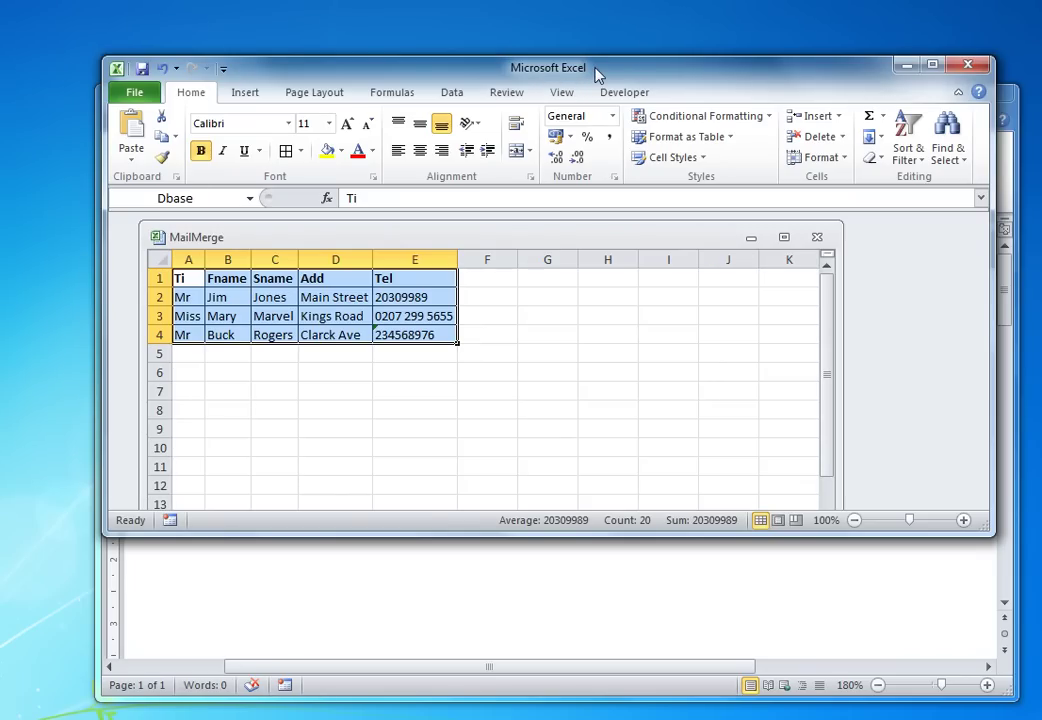
click(510, 605)
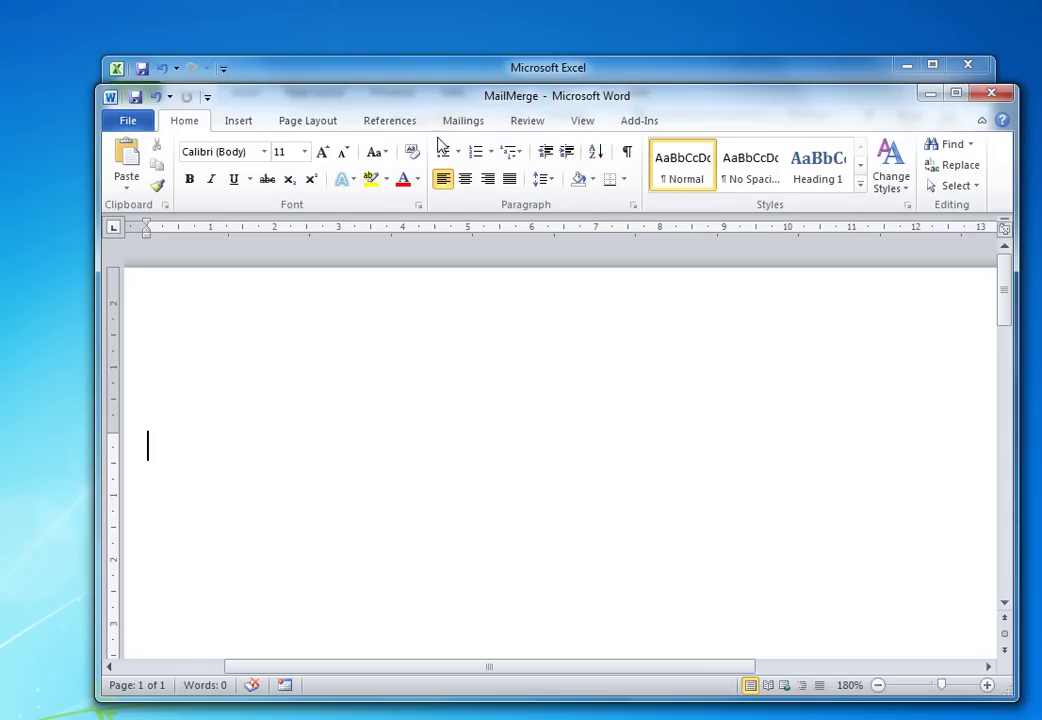
Use the Dbase table of the MailMerge workbook as the letter's existing recipient list
click(465, 122)
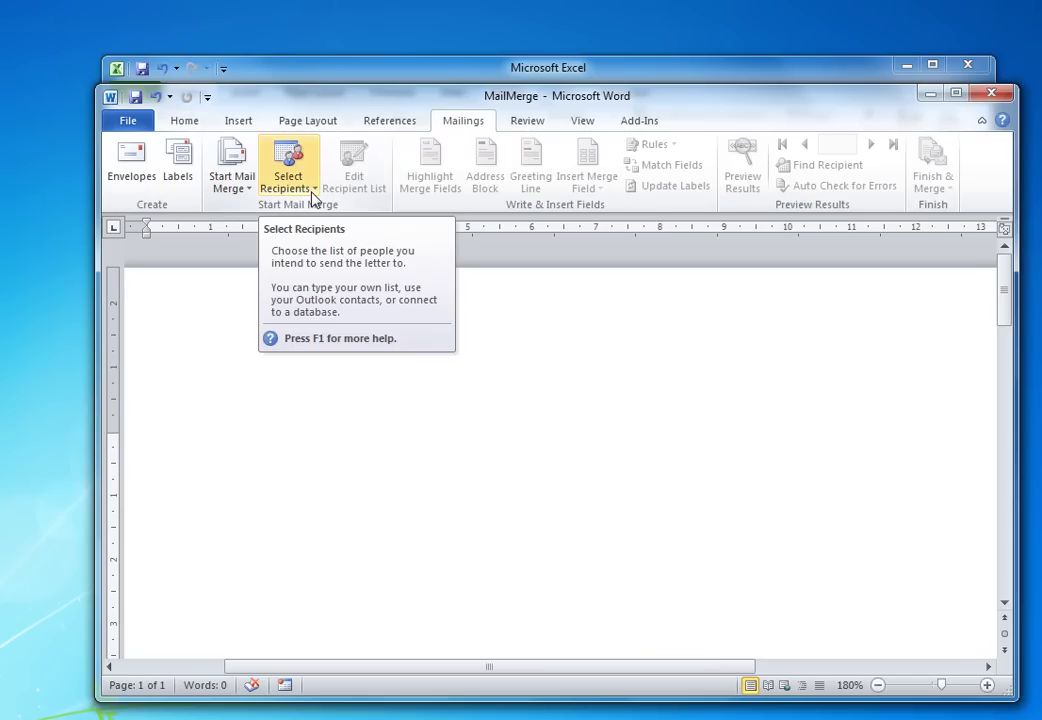
click(312, 195)
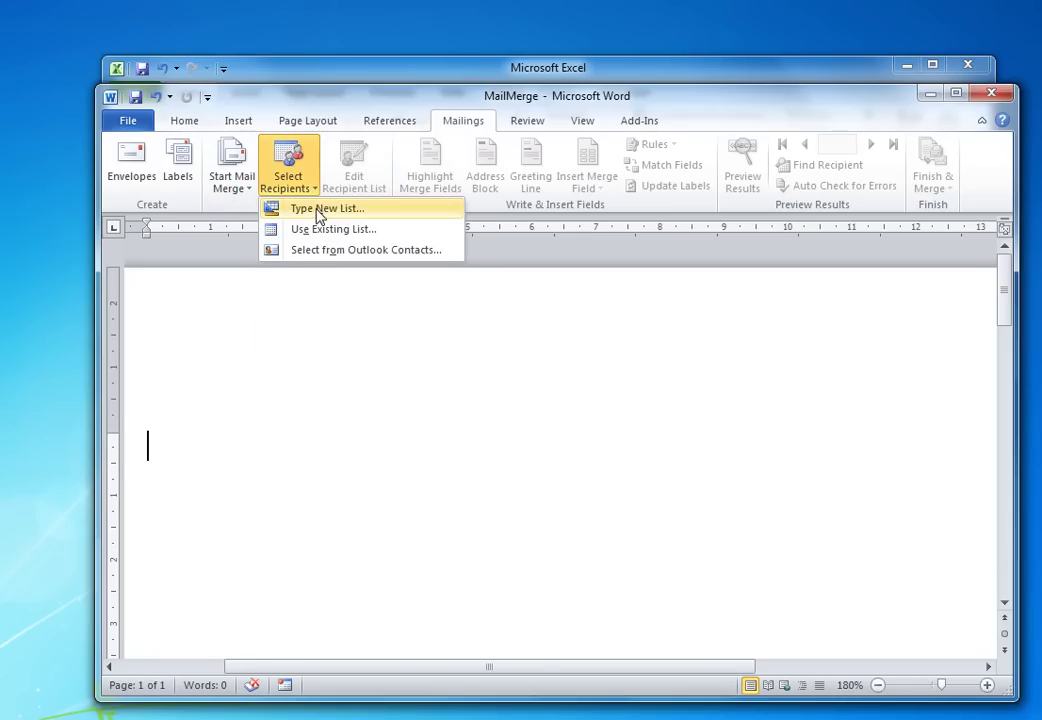
click(322, 236)
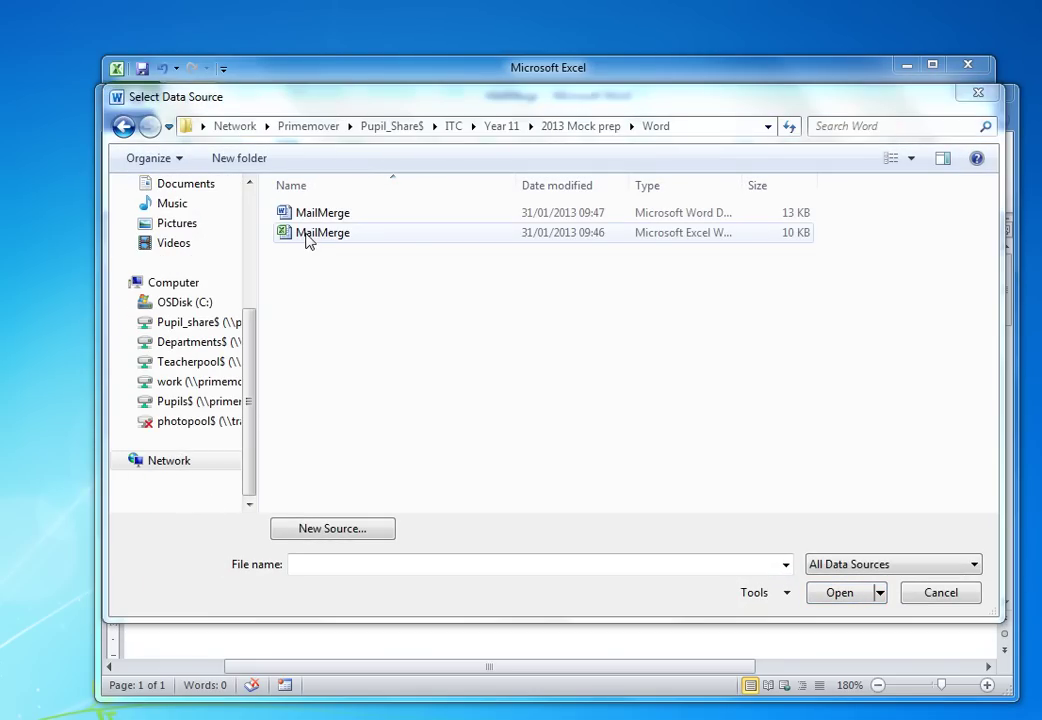
double_click(310, 234)
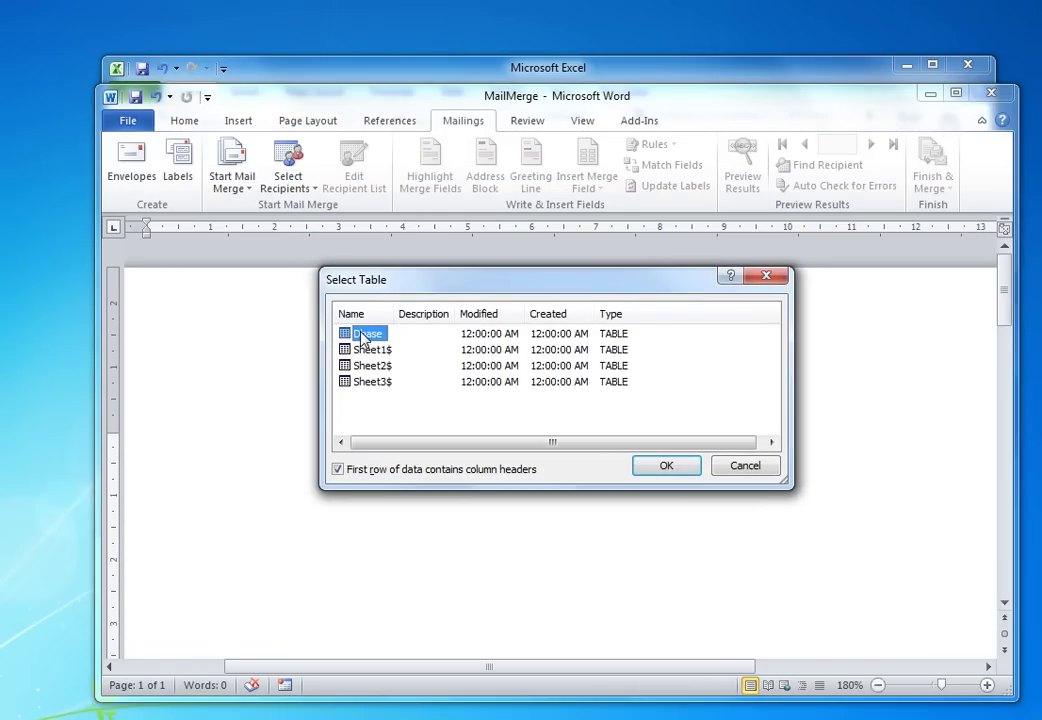
click(666, 466)
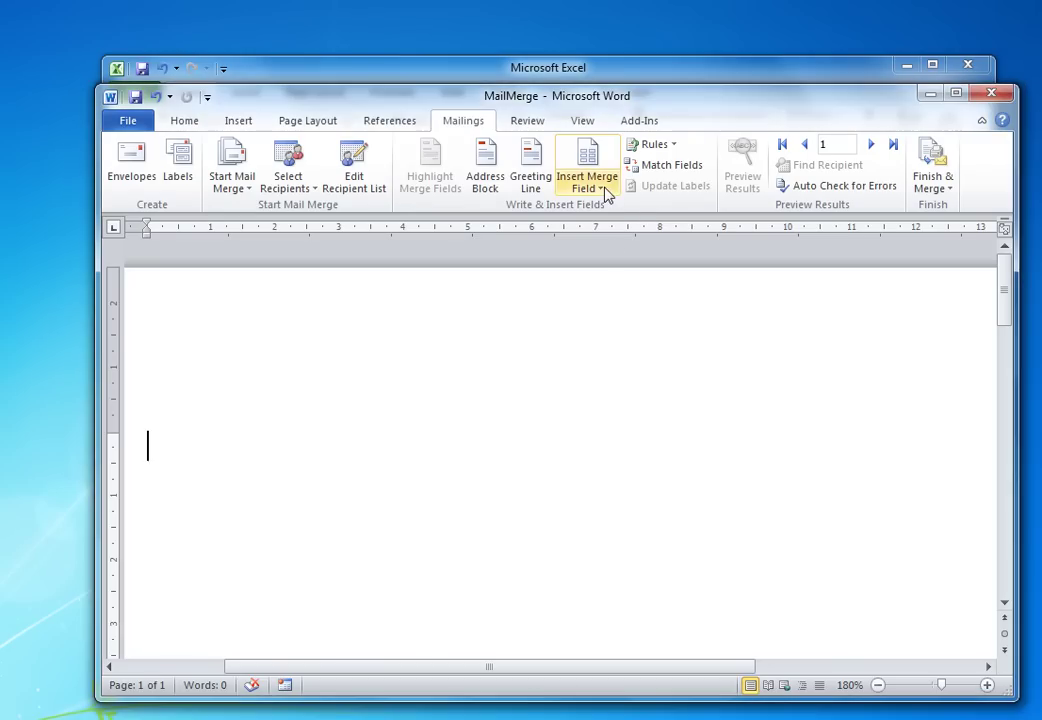
Insert the Ti and Fname merge fields into the letter
click(590, 160)
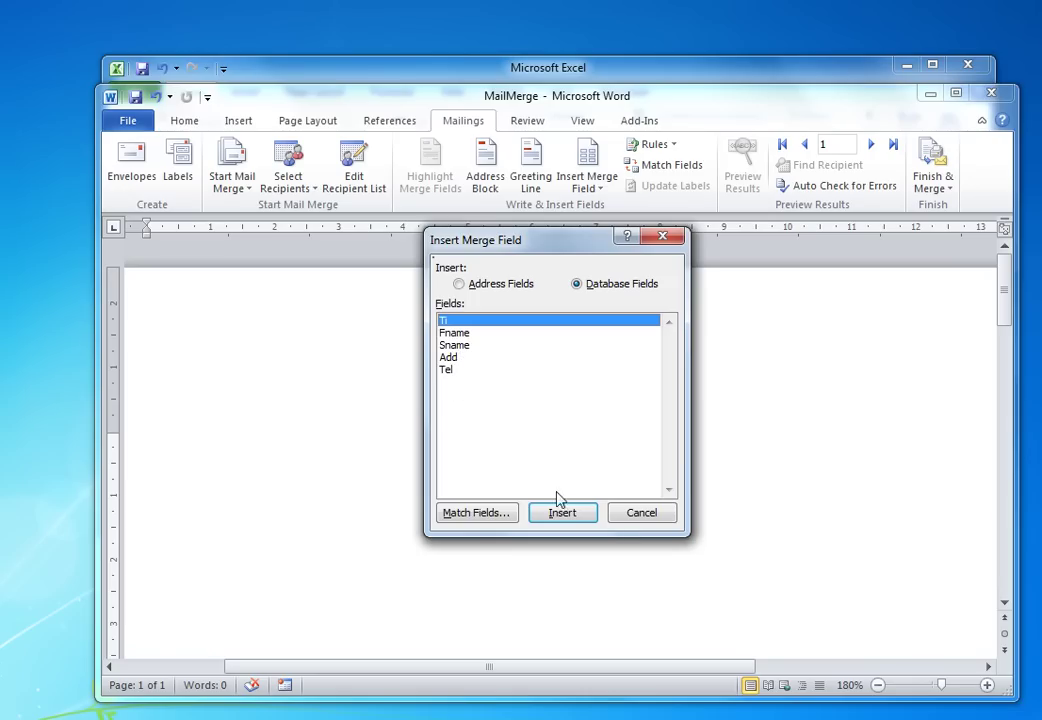
click(641, 513)
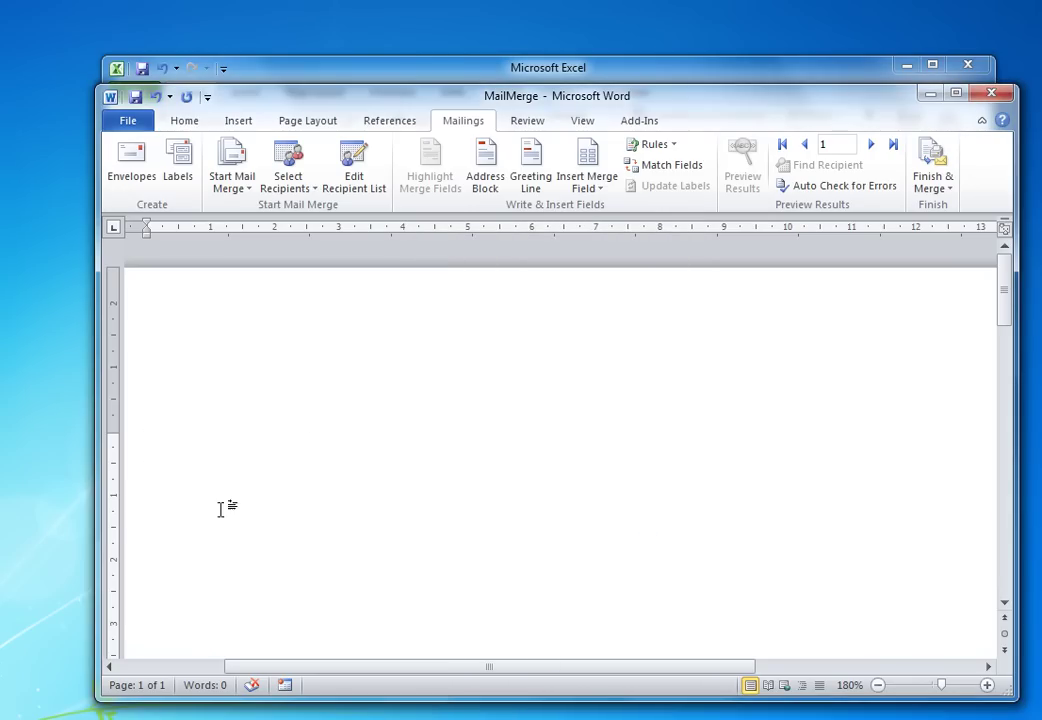
click(590, 160)
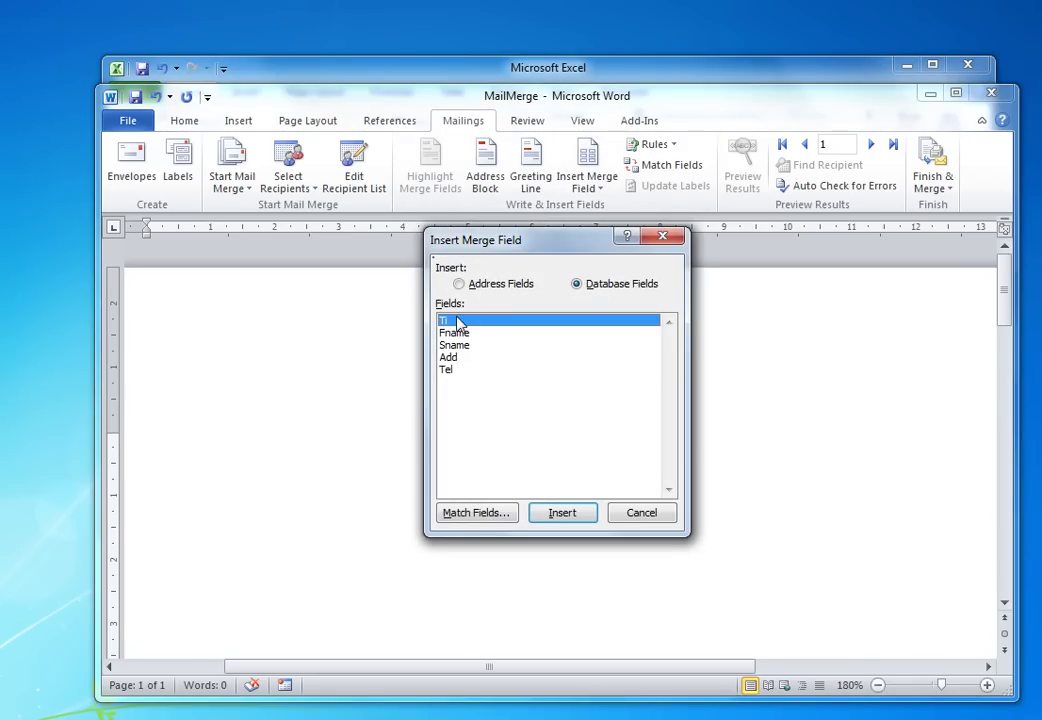
click(563, 516)
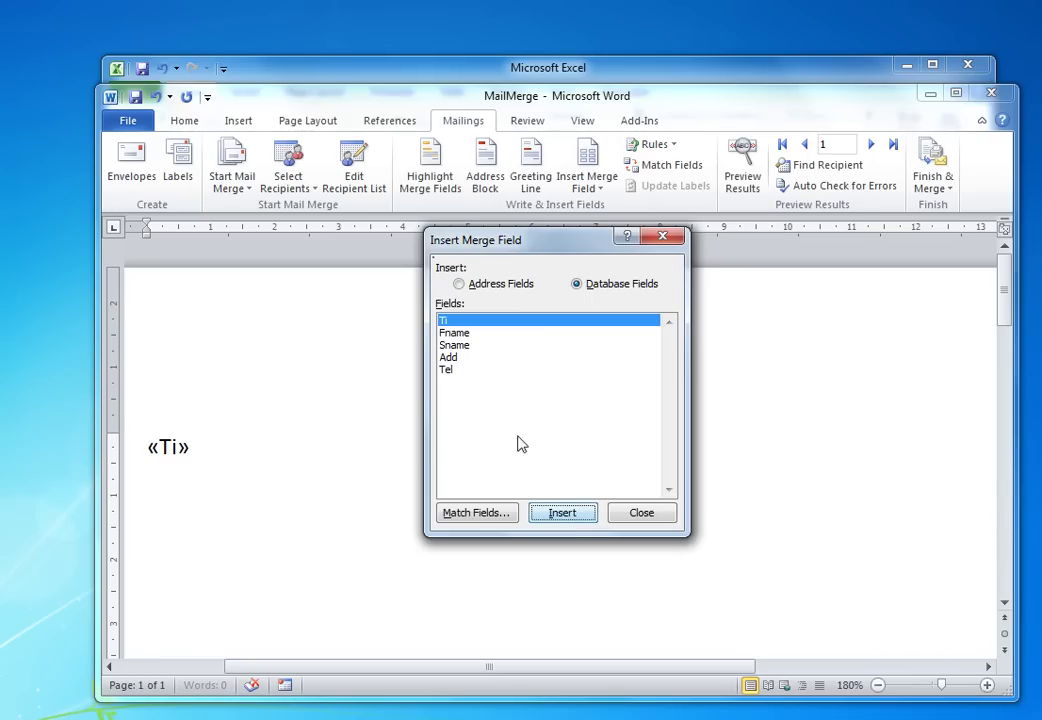
click(461, 334)
click(572, 514)
Insert the Sname, Add and Tel merge fields after them and close the field list
click(462, 345)
click(567, 512)
click(461, 371)
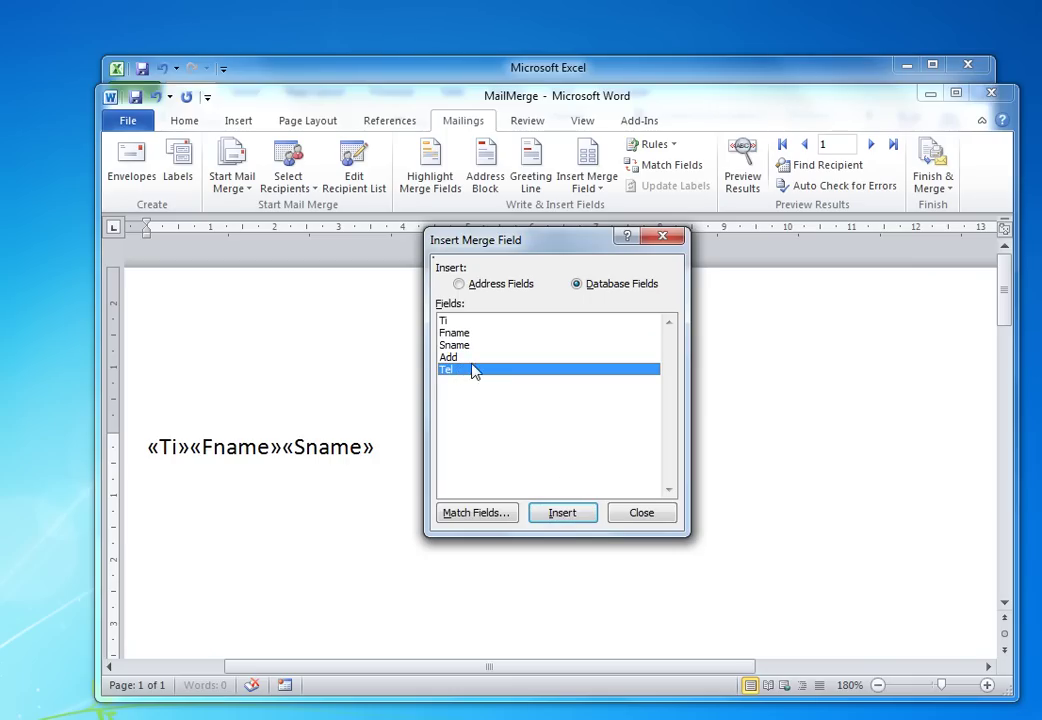
click(466, 358)
click(578, 513)
click(449, 370)
click(576, 510)
click(645, 514)
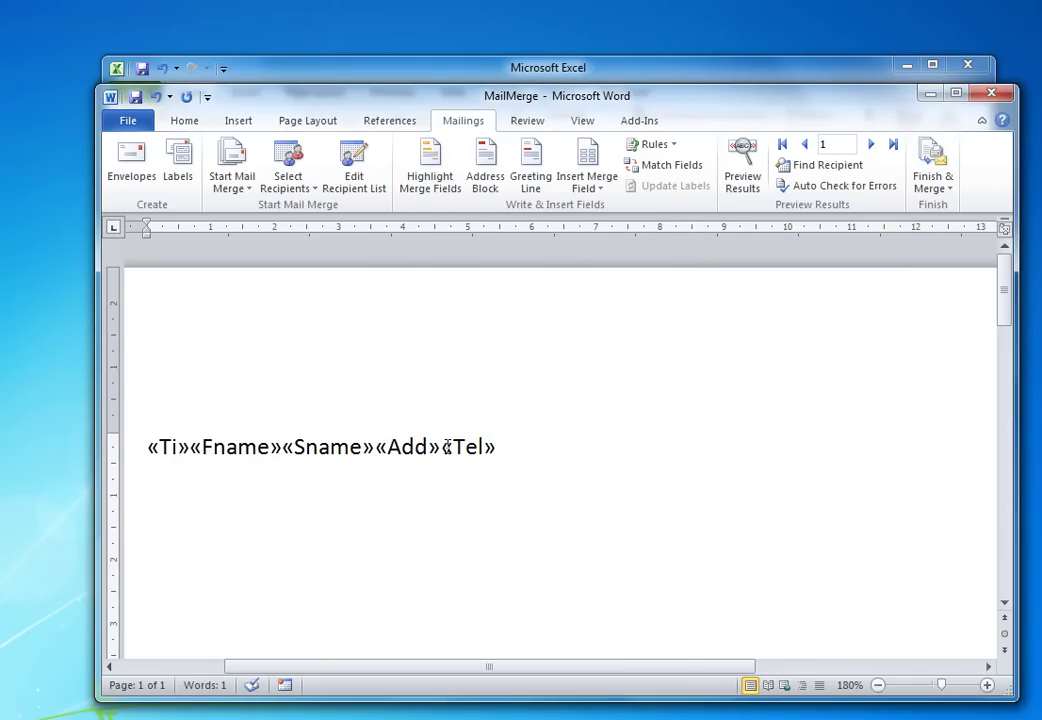
Move the «Tel» field onto its own line below the name line
click(446, 447)
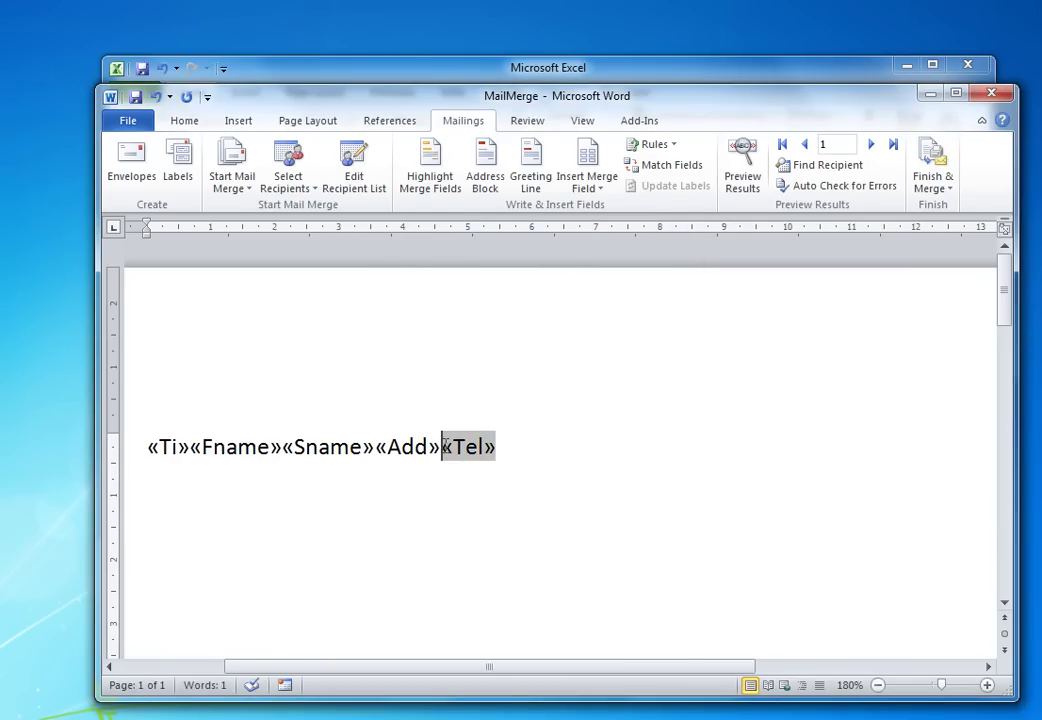
click(517, 447)
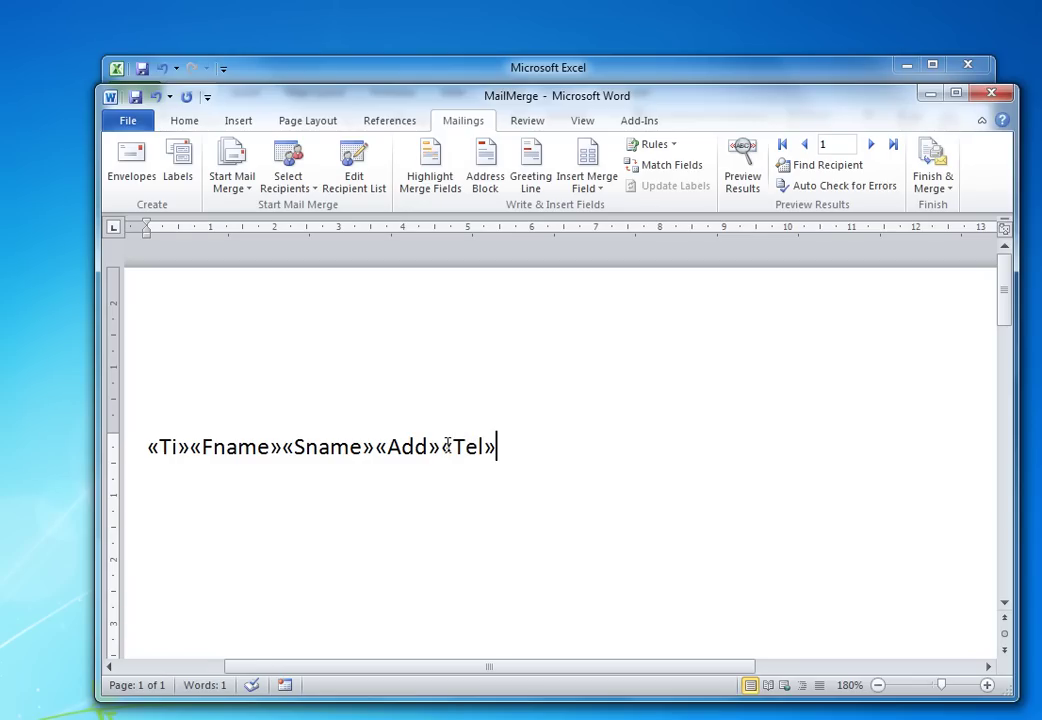
click(446, 447)
right_click(487, 452)
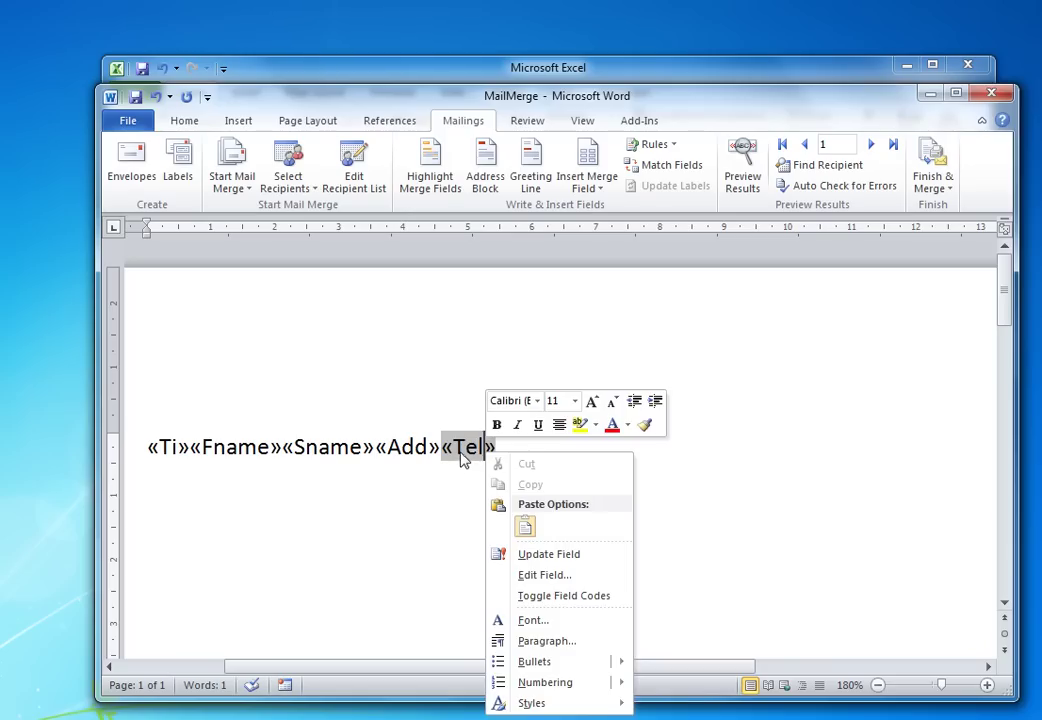
click(457, 483)
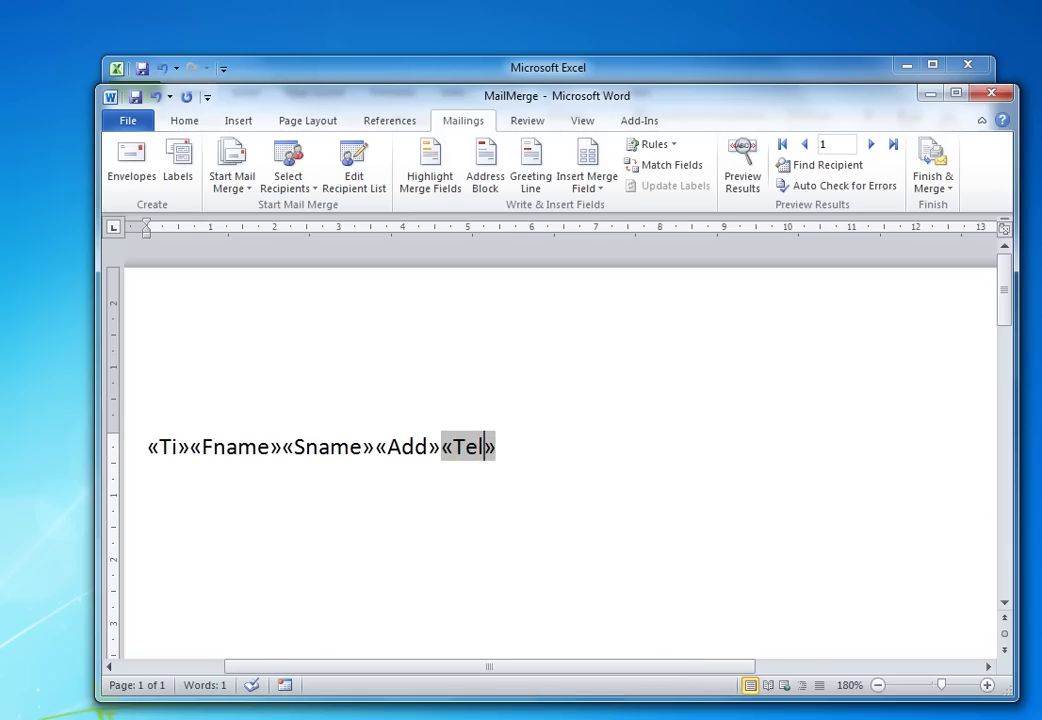
key(BackSpace)
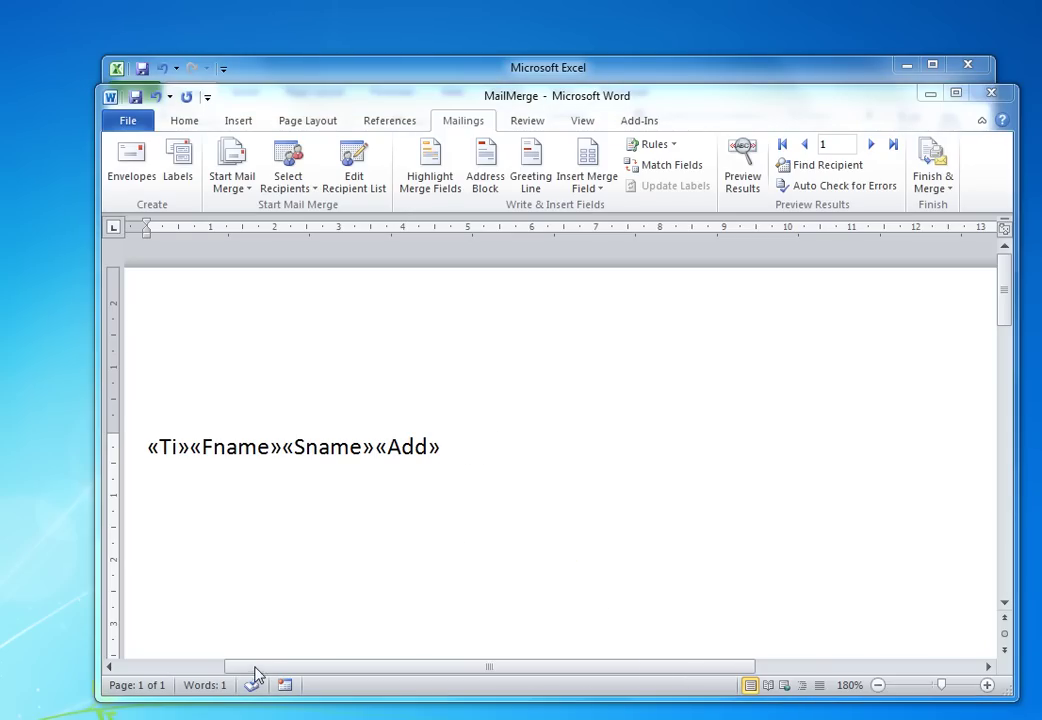
click(169, 480)
click(162, 501)
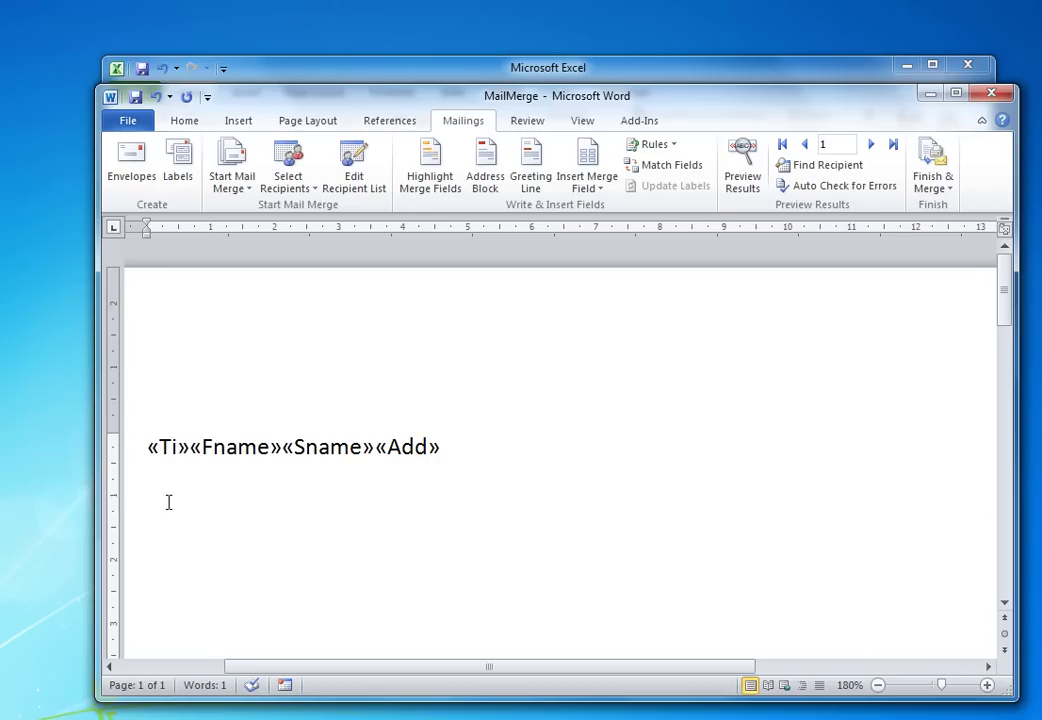
text(«Tel»)
Show paragraph marks, put «Add» on its own line, and space «Fname» from «Sname»
click(176, 122)
click(627, 153)
click(378, 447)
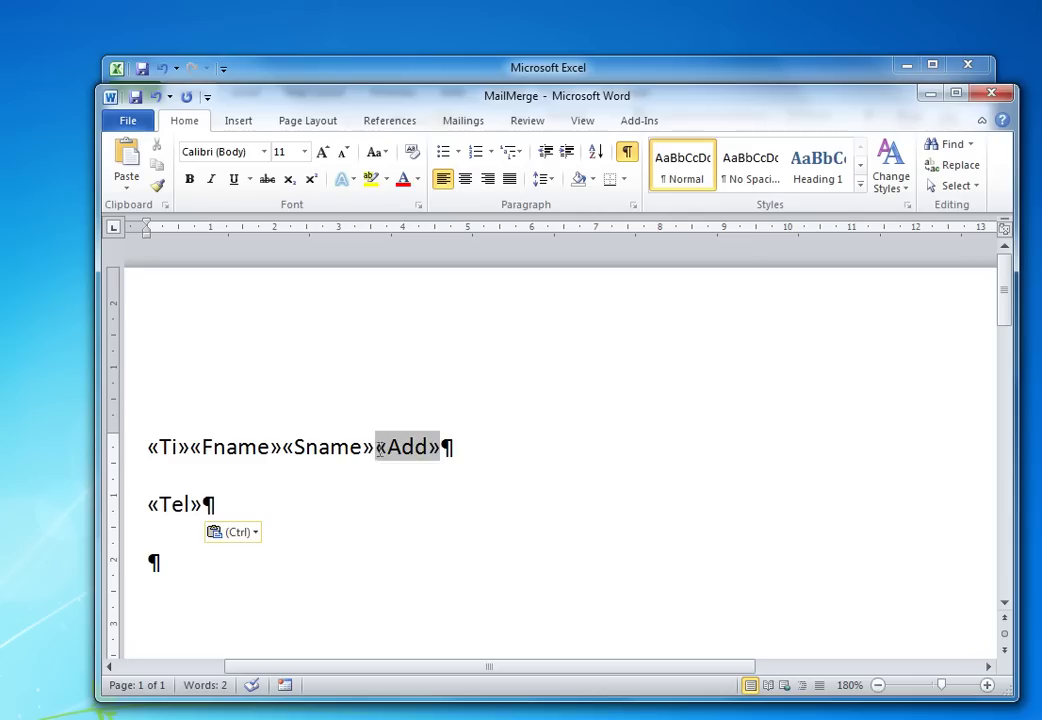
key(Return)
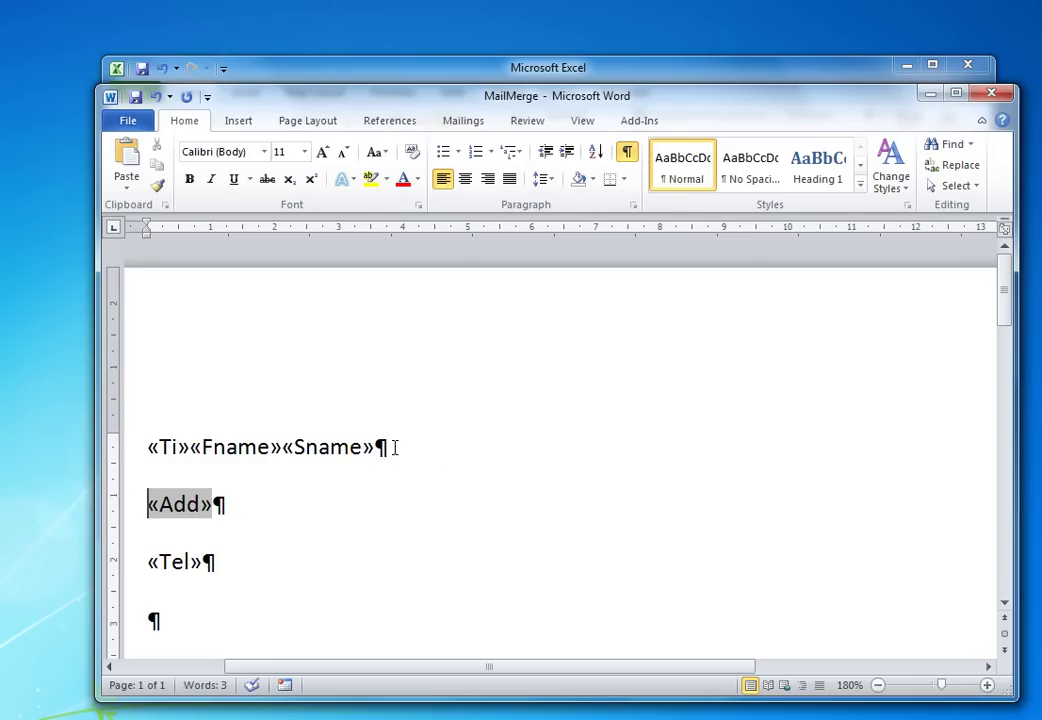
click(195, 447)
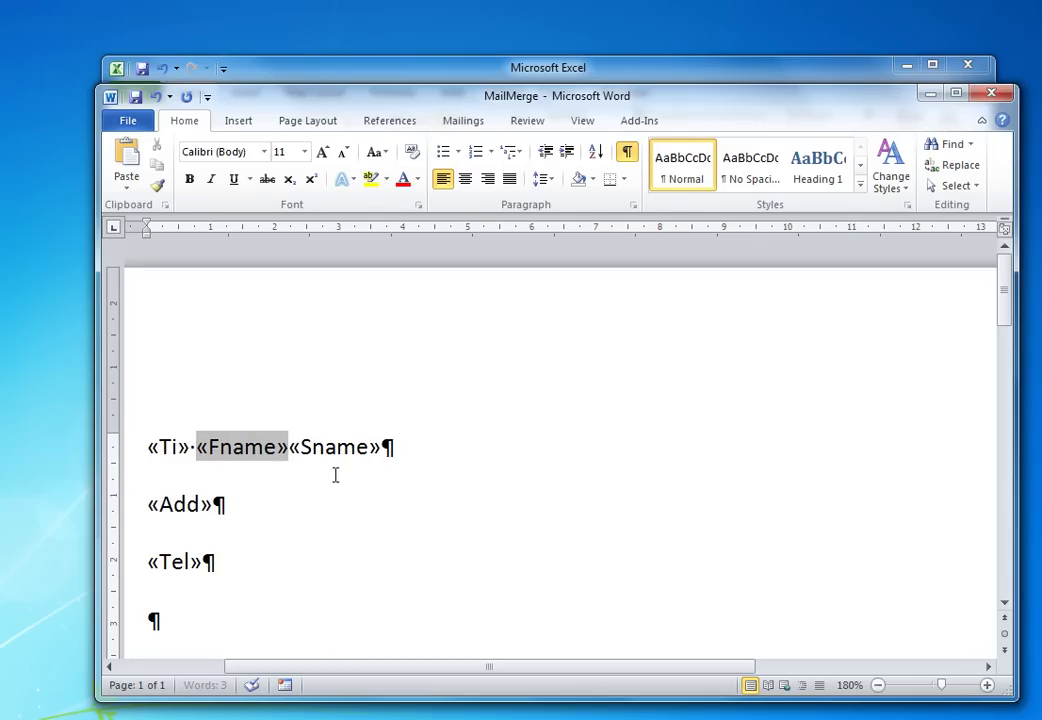
click(290, 447)
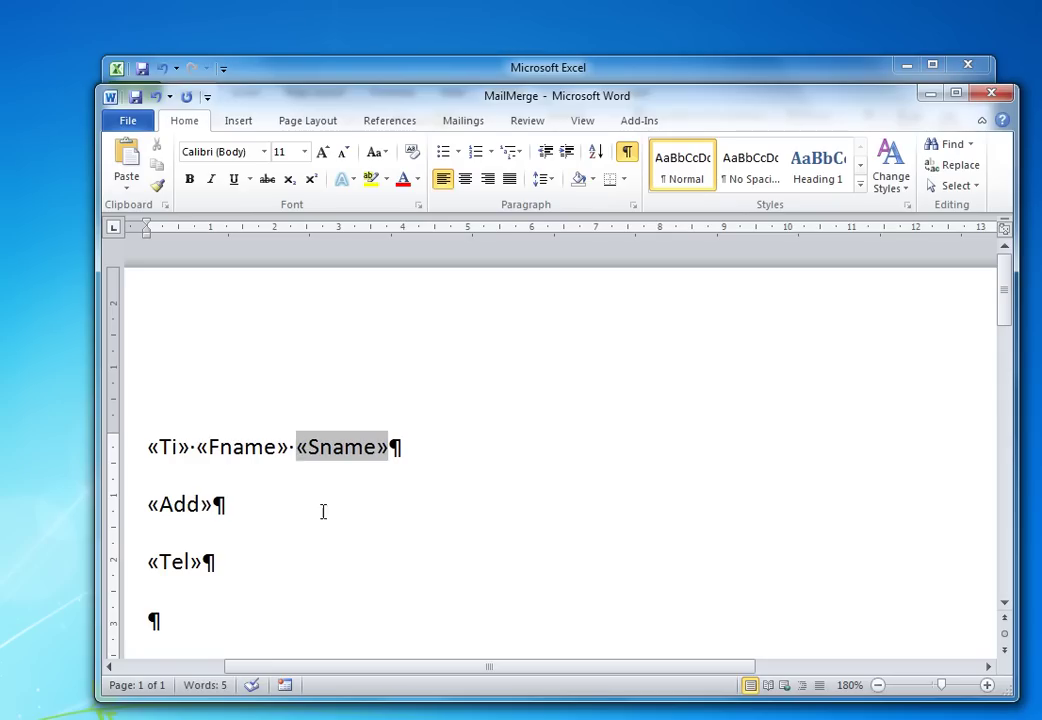
click(286, 554)
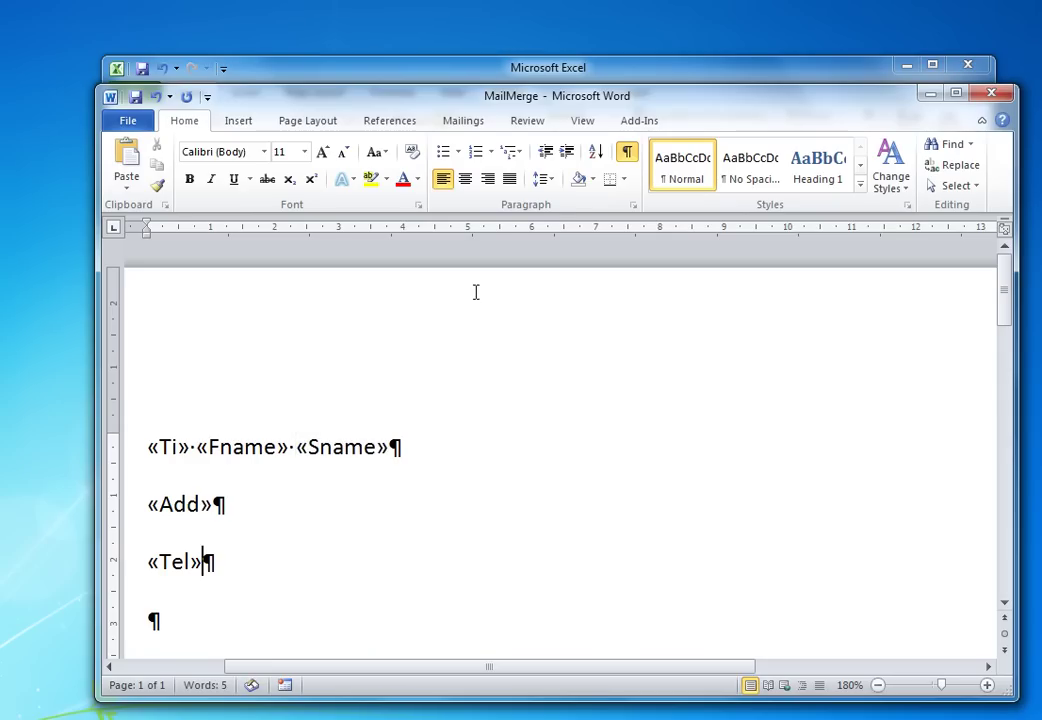
Preview records 1–3 of the letter with Next/Previous Record, then return to field codes
click(461, 124)
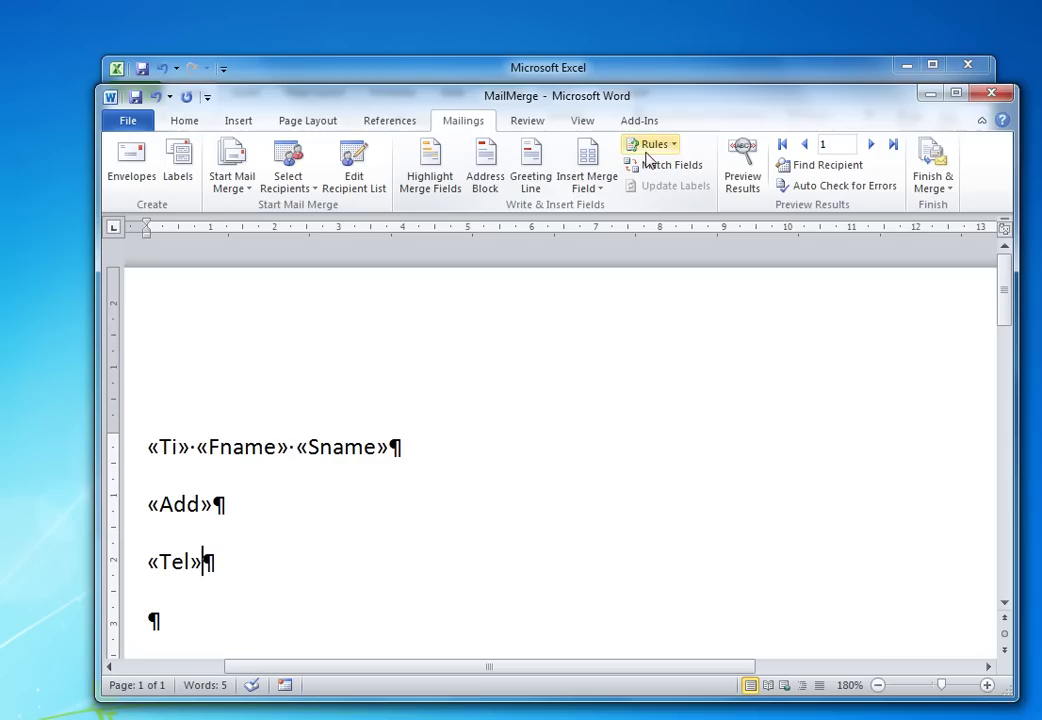
click(742, 168)
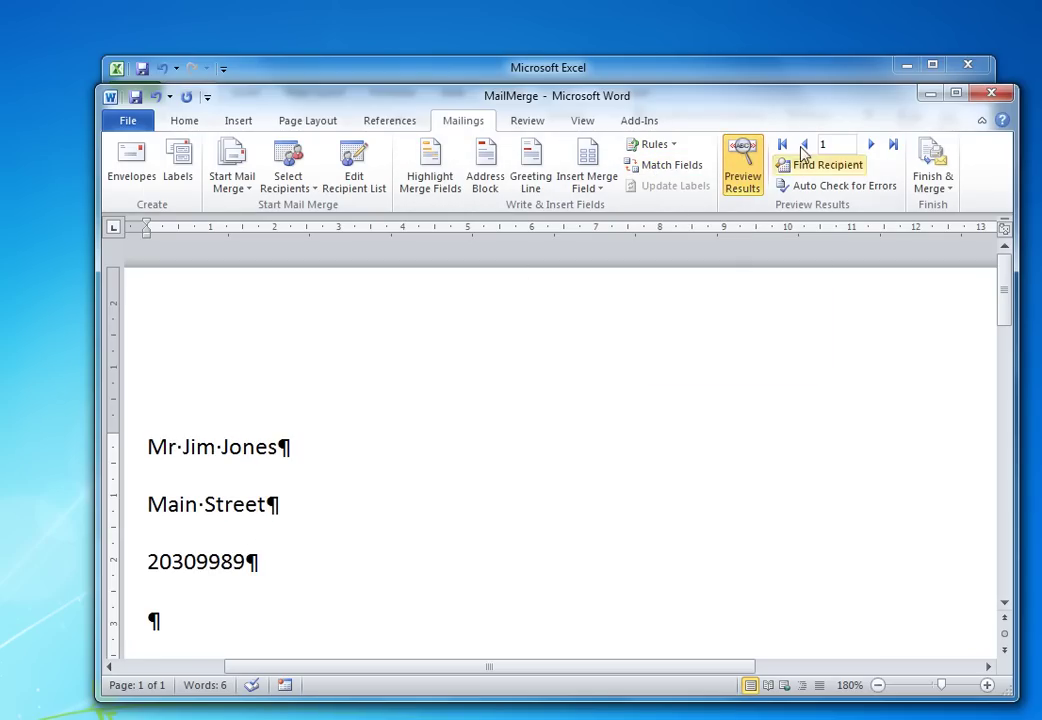
click(871, 147)
click(871, 147)
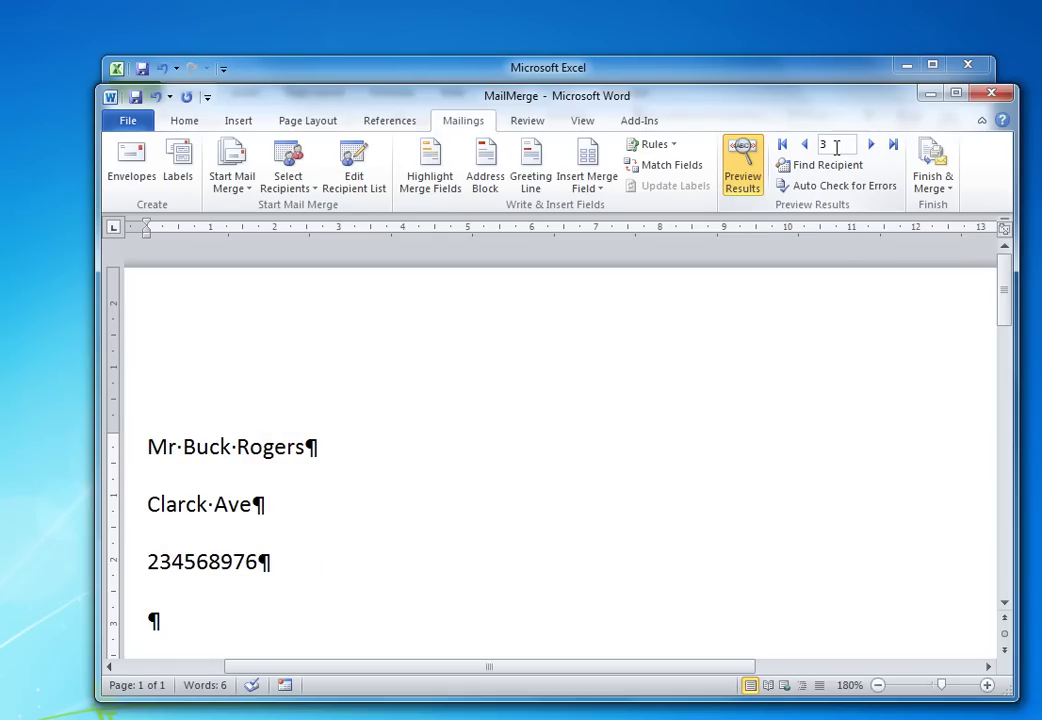
click(805, 147)
click(805, 147)
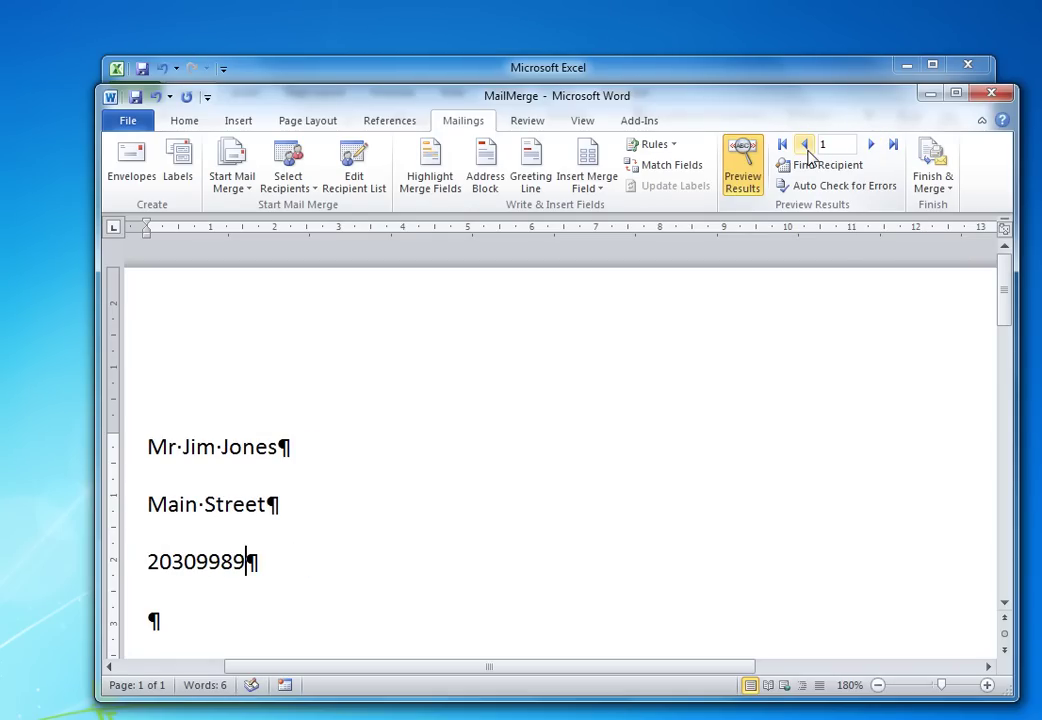
click(737, 173)
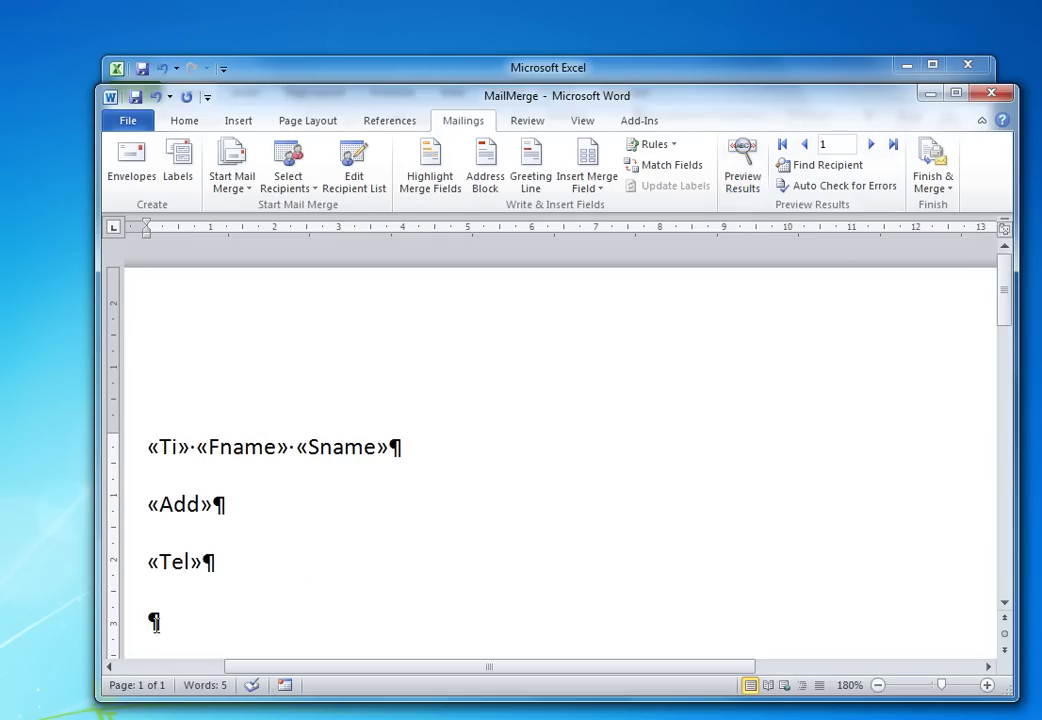
Add a 'Dear «Ti» «Sname»' greeting line below the address block
key(Return)
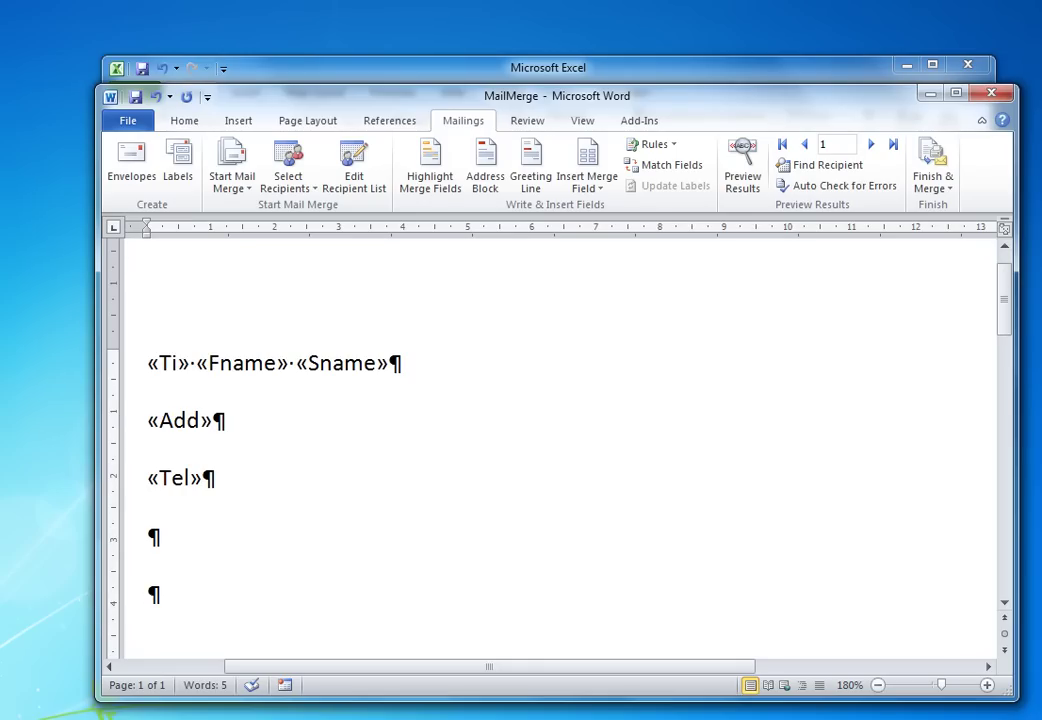
text(Dear)
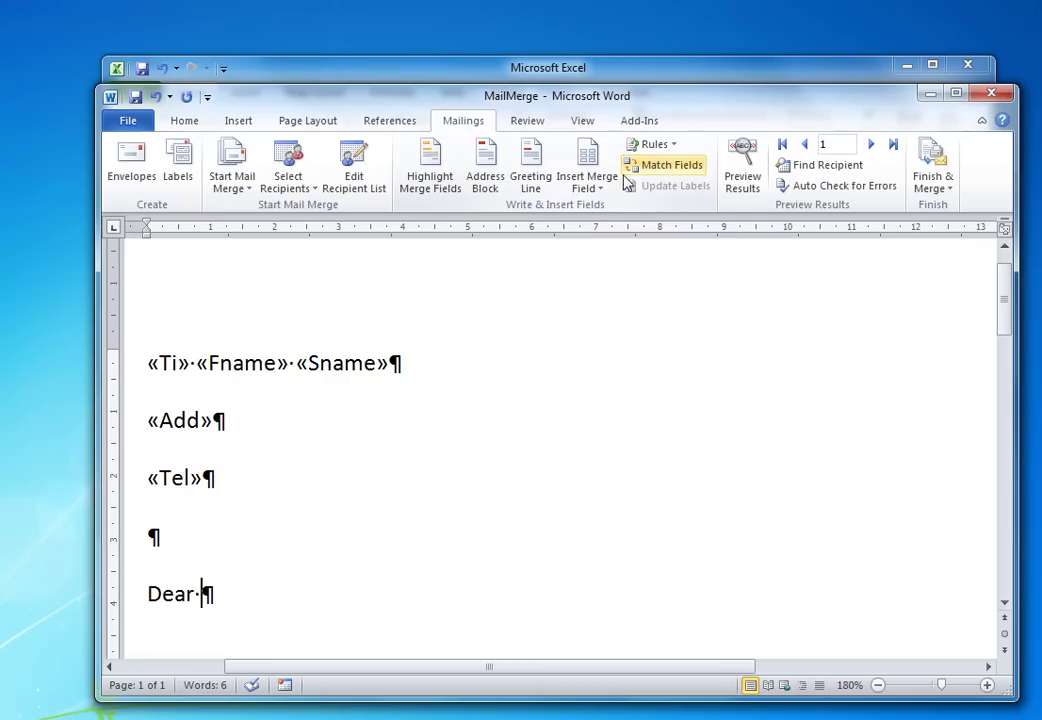
click(592, 160)
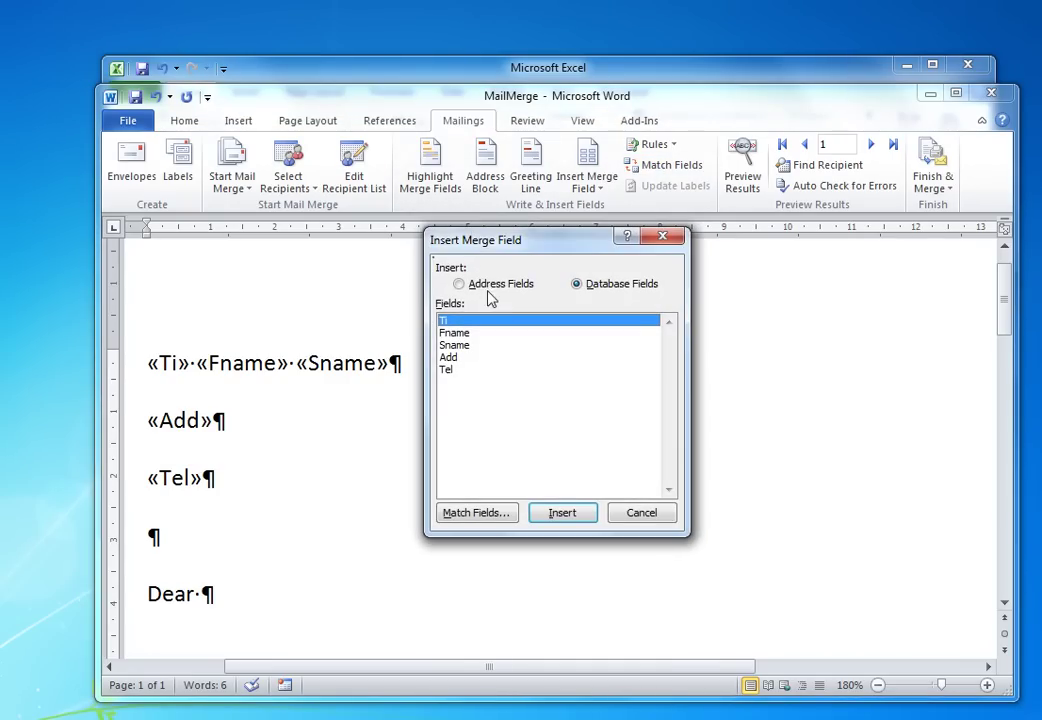
click(555, 518)
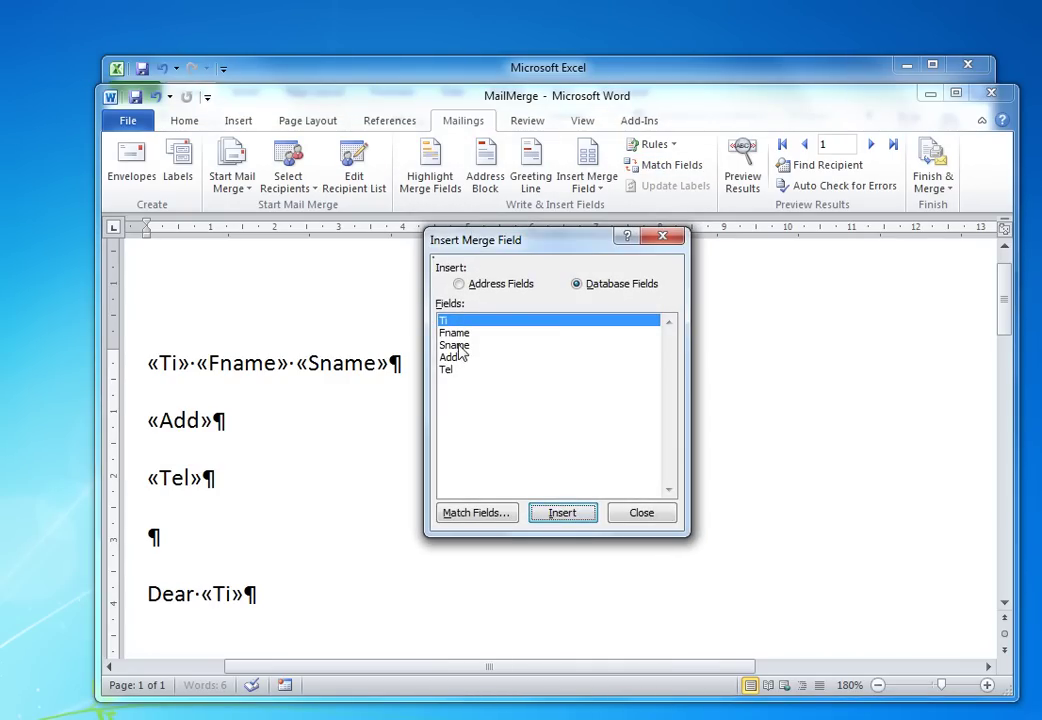
click(448, 344)
click(563, 513)
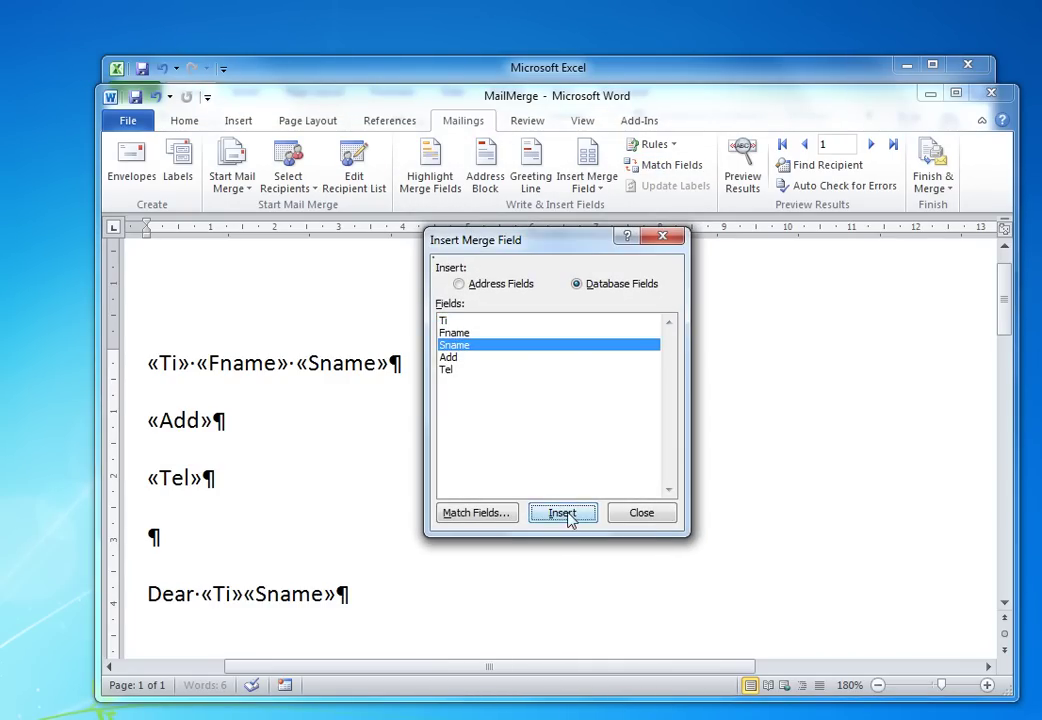
click(641, 513)
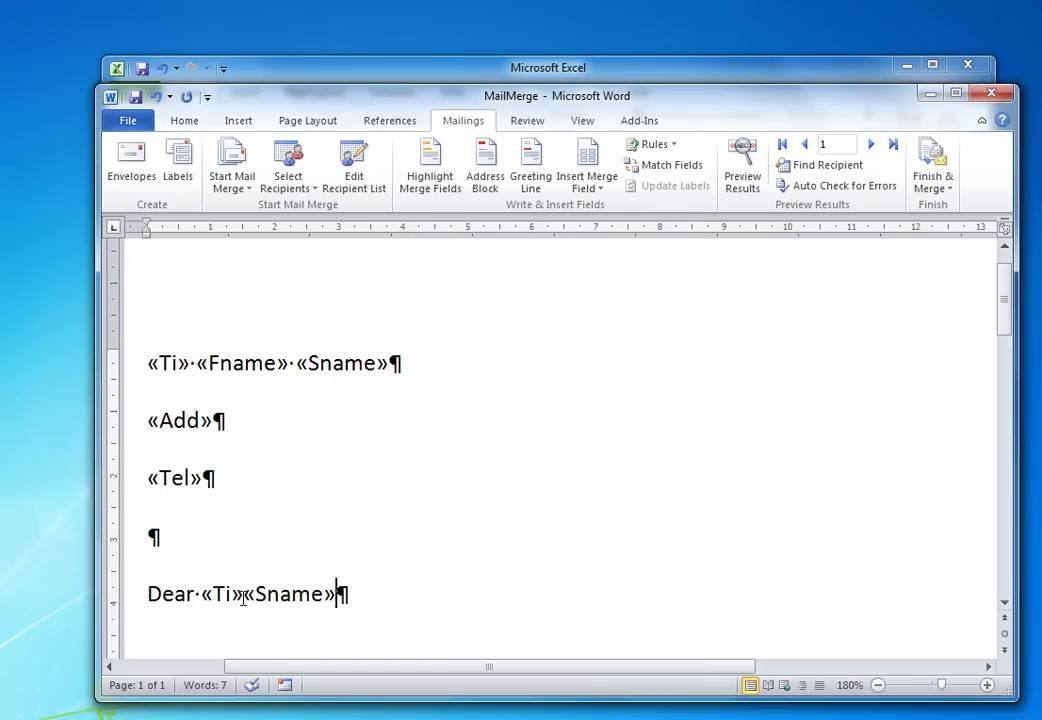
Add the body line 'I am writing...' and preview the first recipient's letter
click(247, 598)
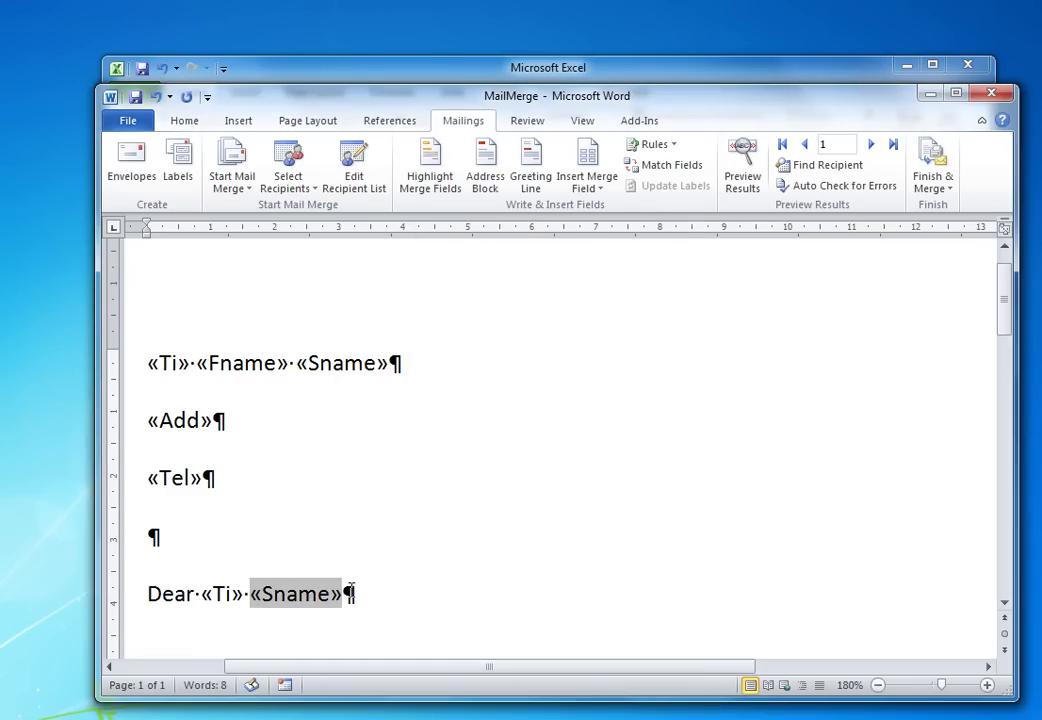
key(End)
key(Return)
text(I )
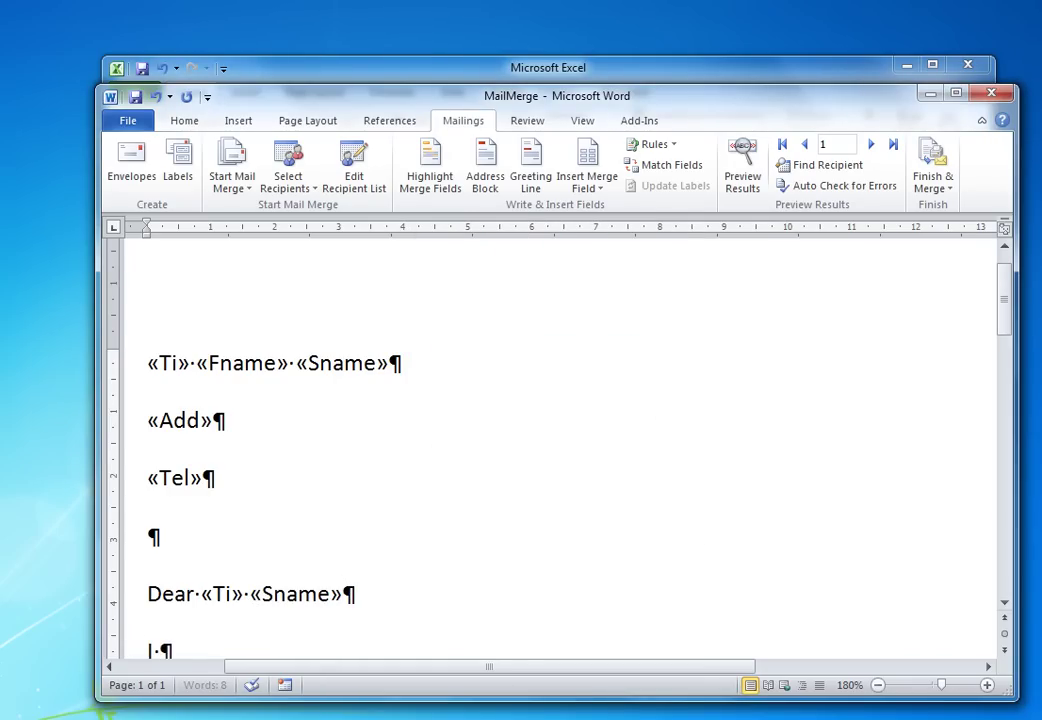
text(am writing...)
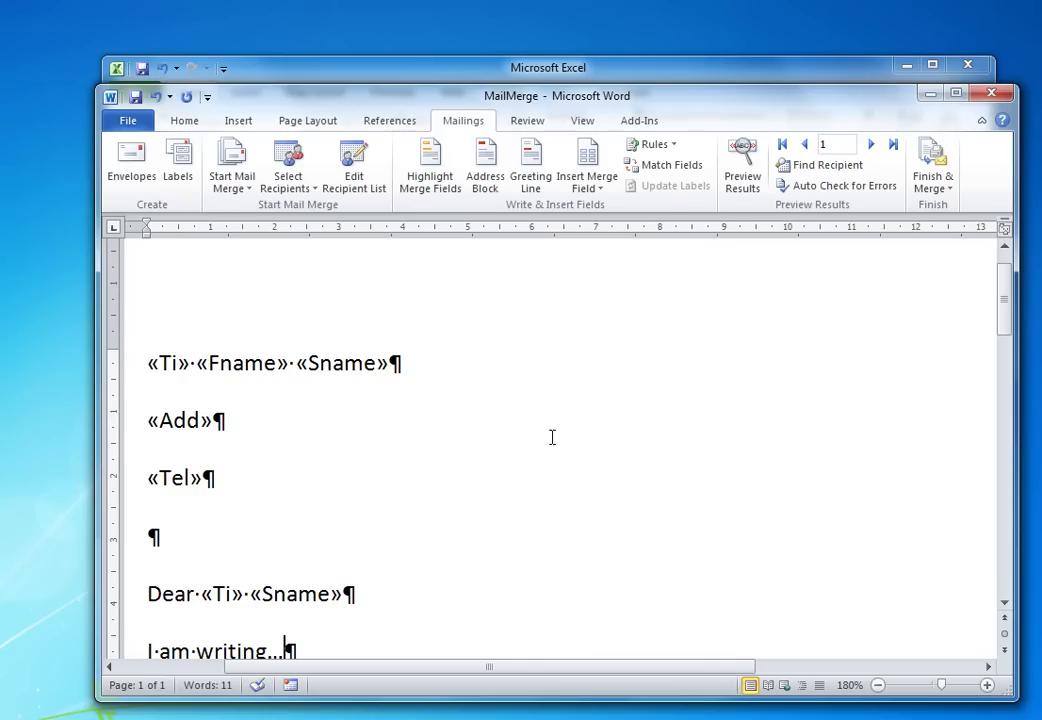
click(742, 172)
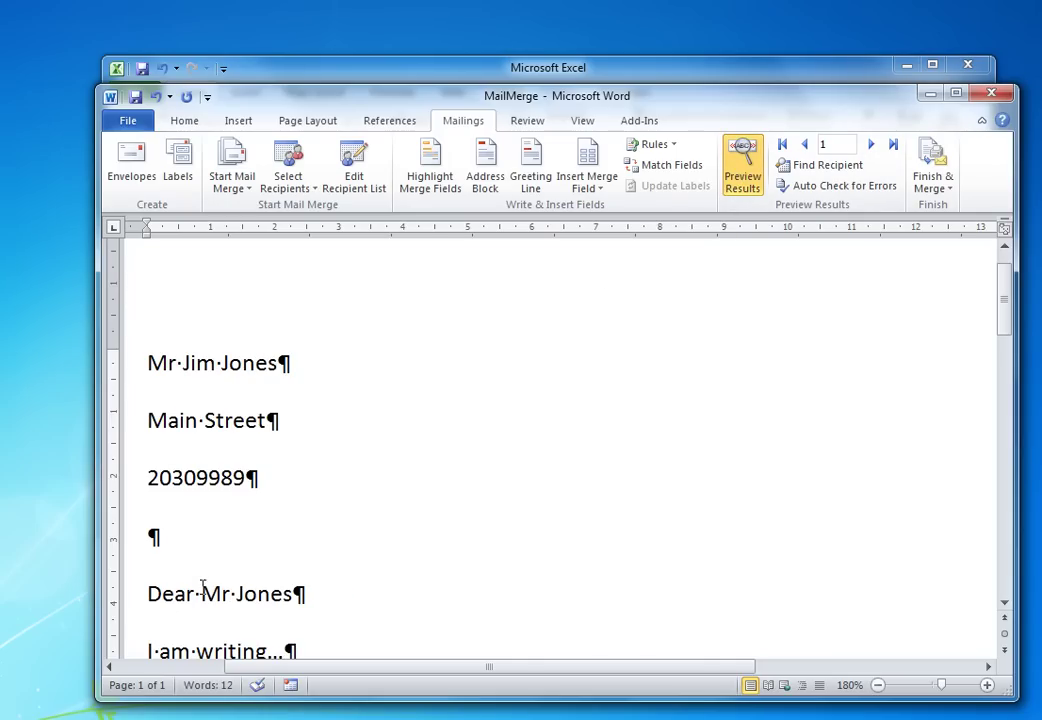
Advance the preview through record 2 to the third recipient's letter
click(871, 146)
click(871, 146)
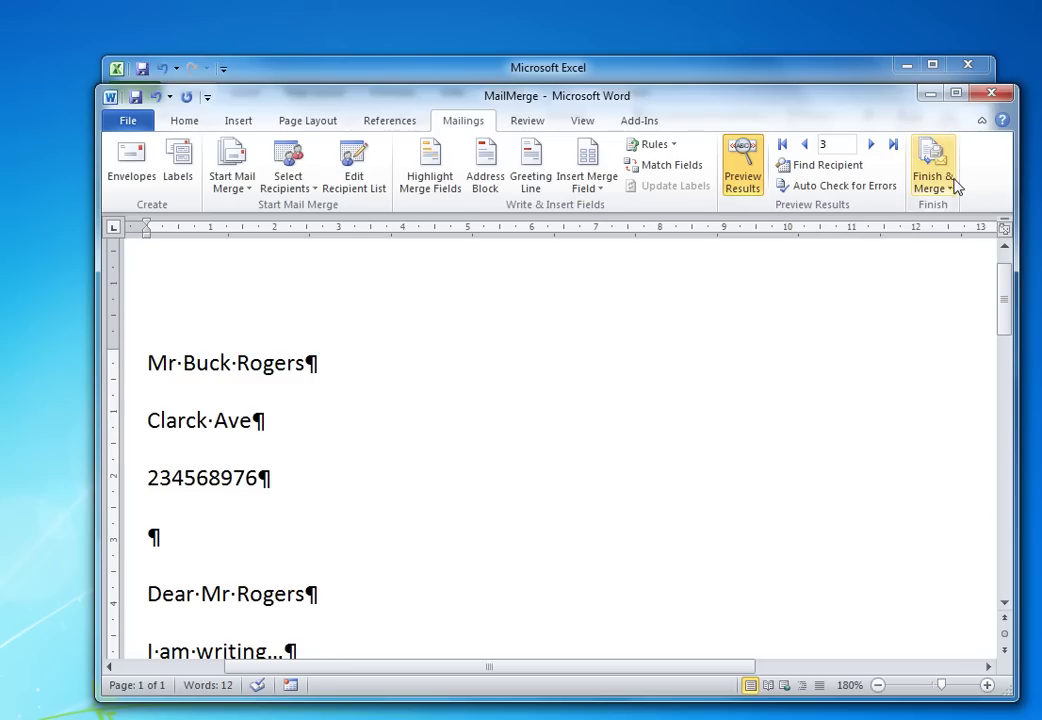
Finish the merge to individual letters, merging all records into a new document
click(950, 190)
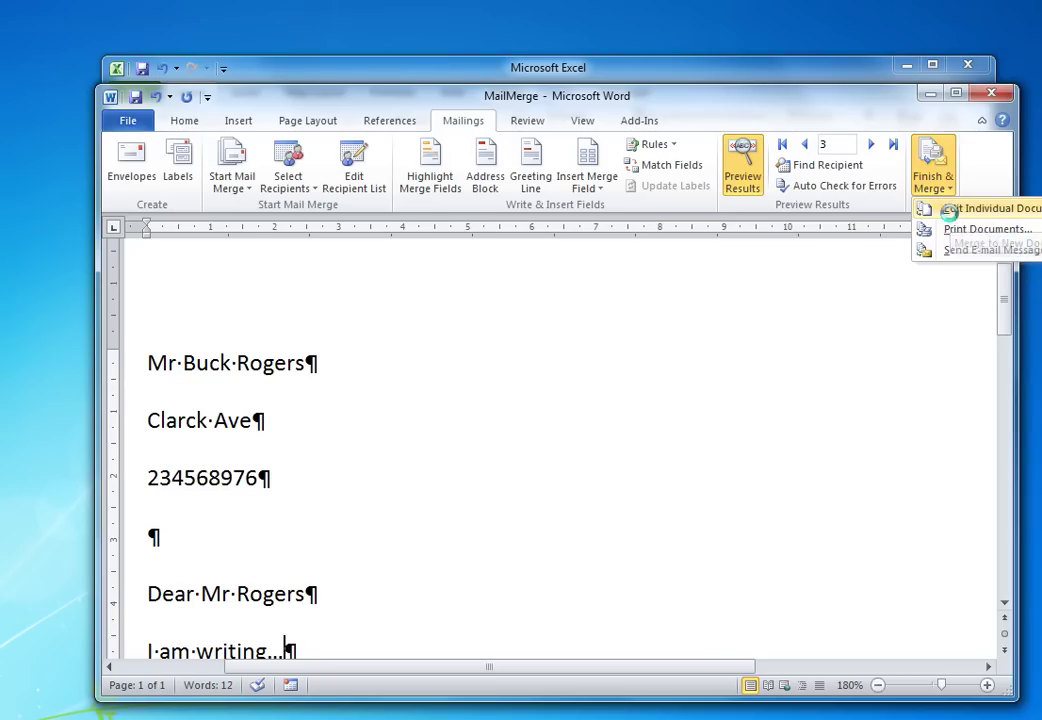
click(952, 218)
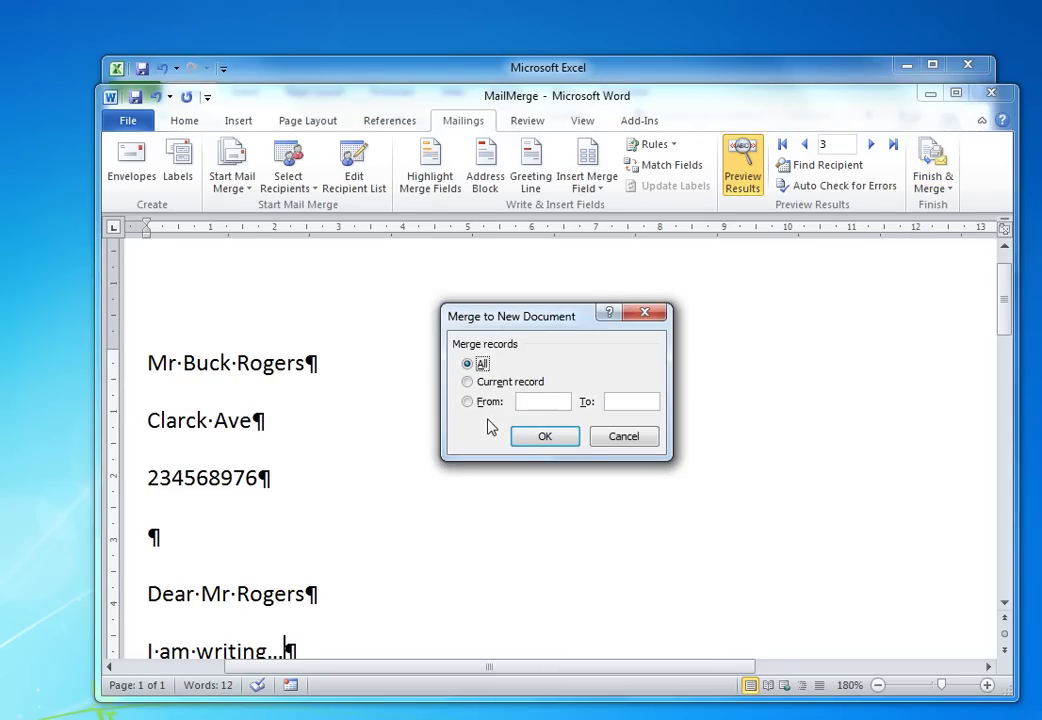
click(541, 440)
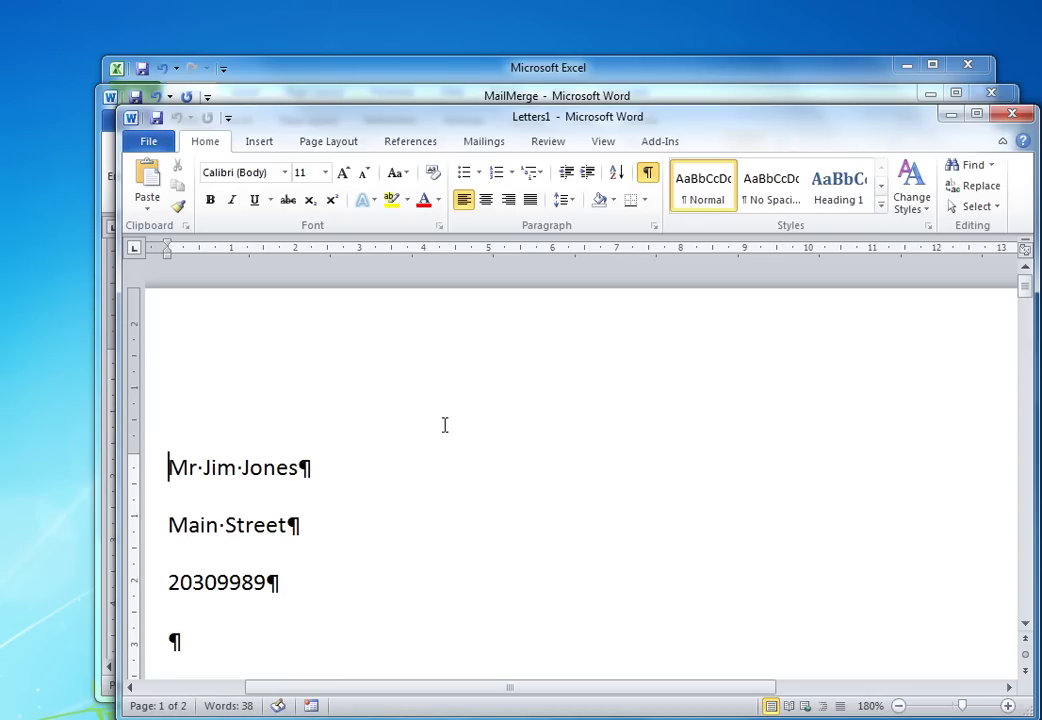
Scroll through the merged Letters1 document to review each recipient's letter
click(411, 535)
scroll(411, 535, down, 2)
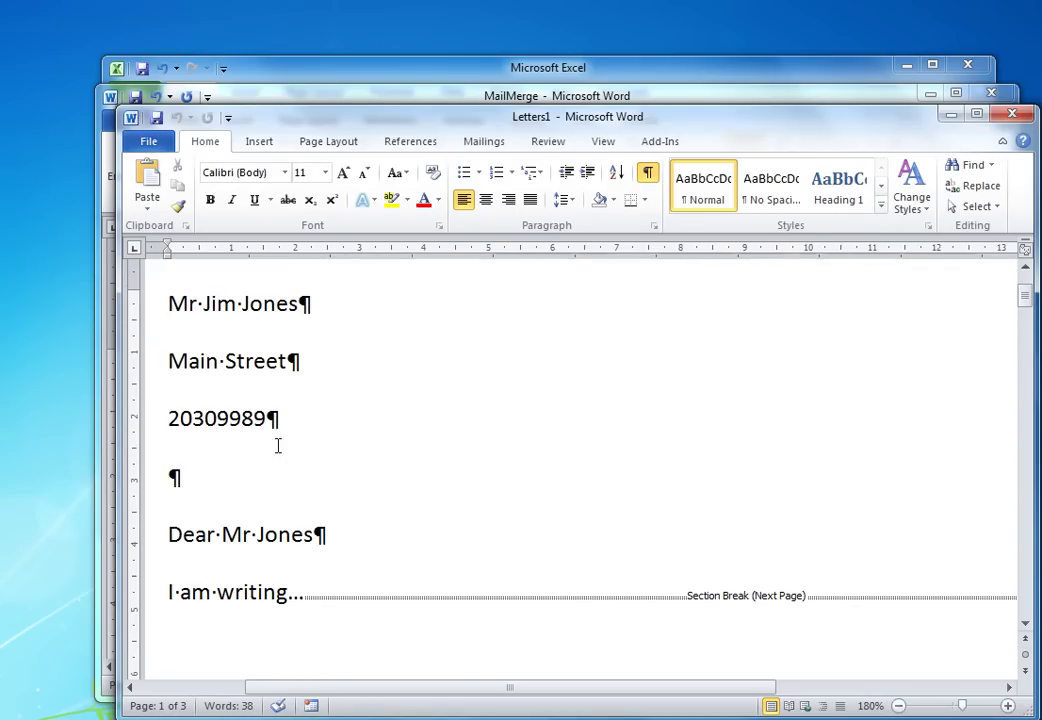
scroll(309, 475, down, 15)
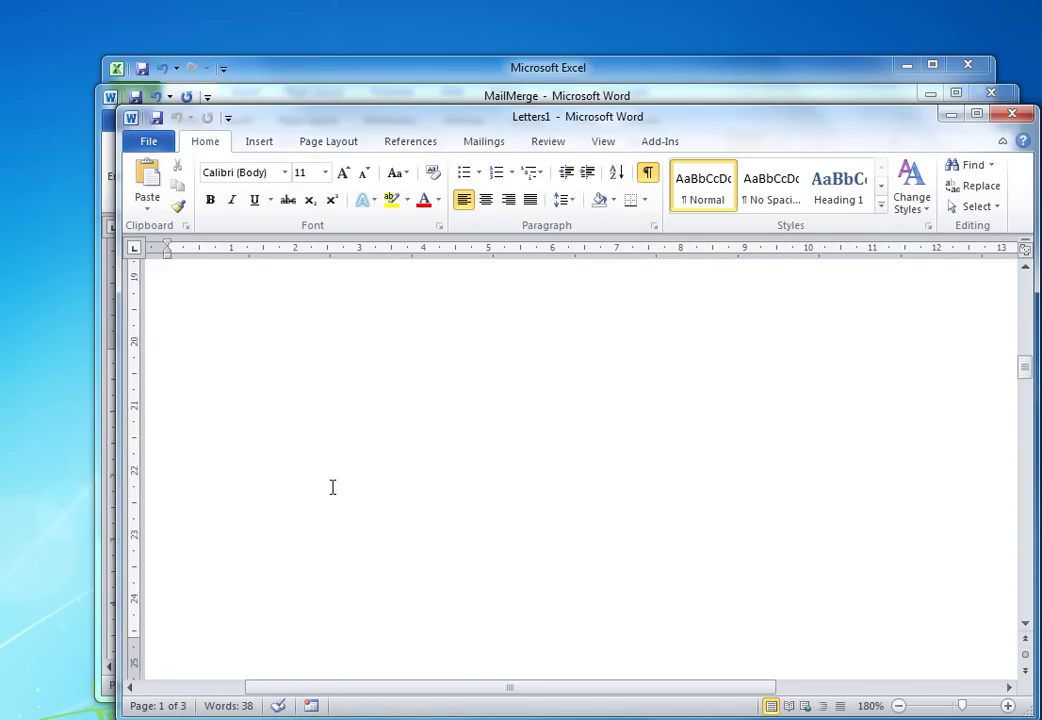
scroll(333, 489, down, 20)
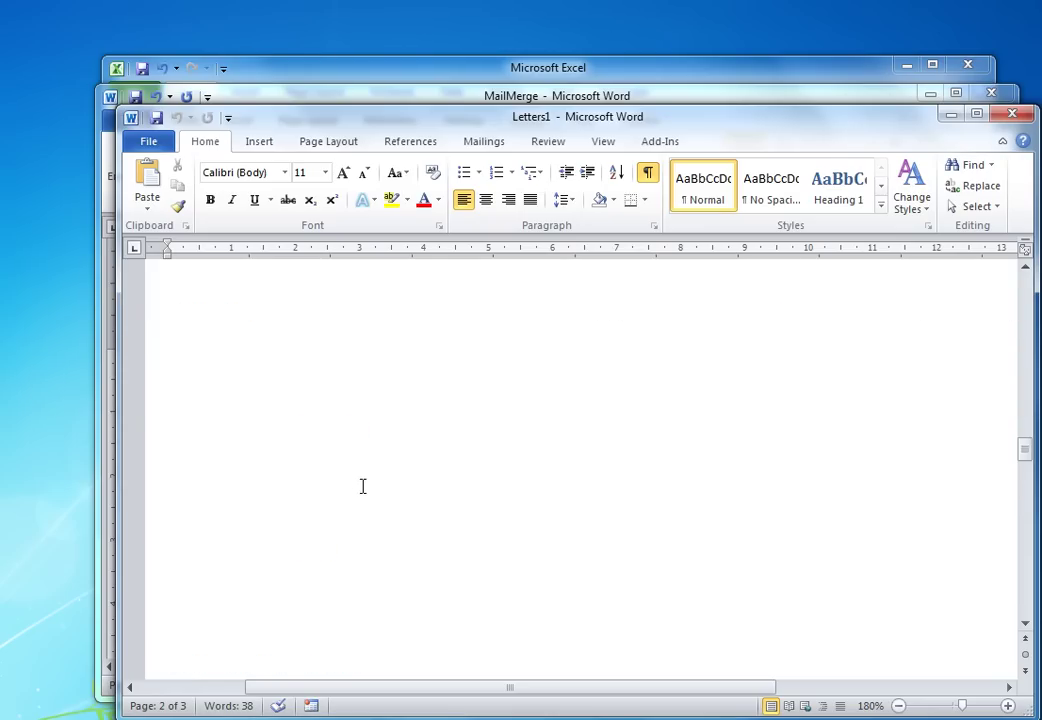
scroll(366, 492, down, 4)
scroll(365, 491, up, 3)
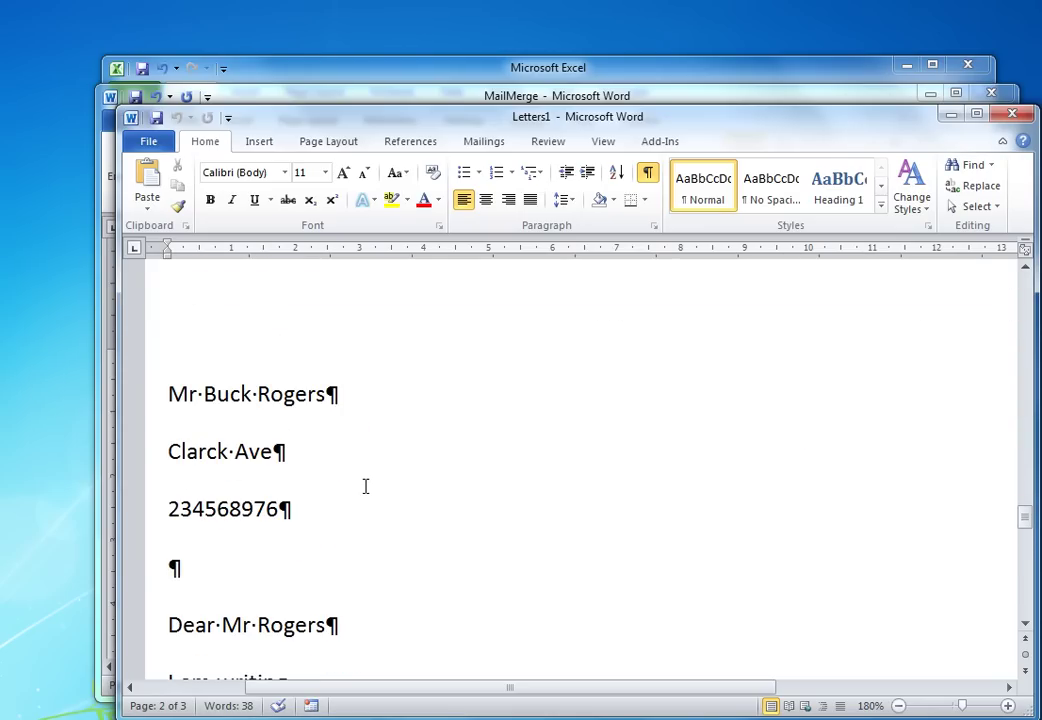
scroll(378, 510, down, 3)
scroll(374, 516, up, 15)
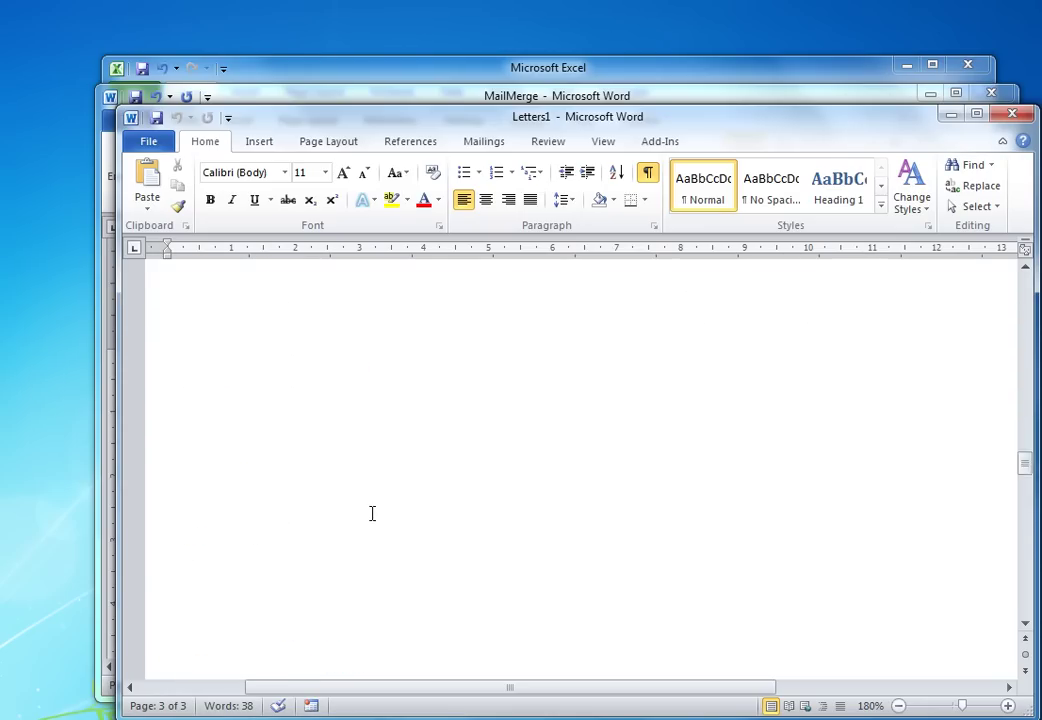
scroll(385, 524, up, 15)
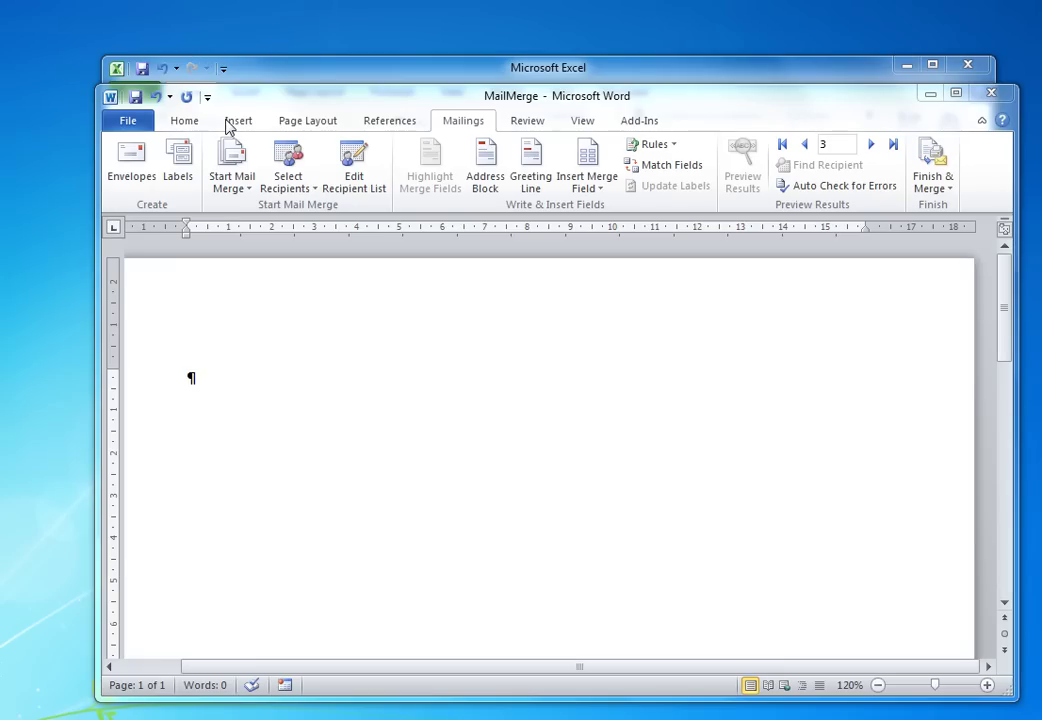
Insert a 2×2 table onto the MailMerge page
click(185, 125)
click(240, 122)
click(223, 183)
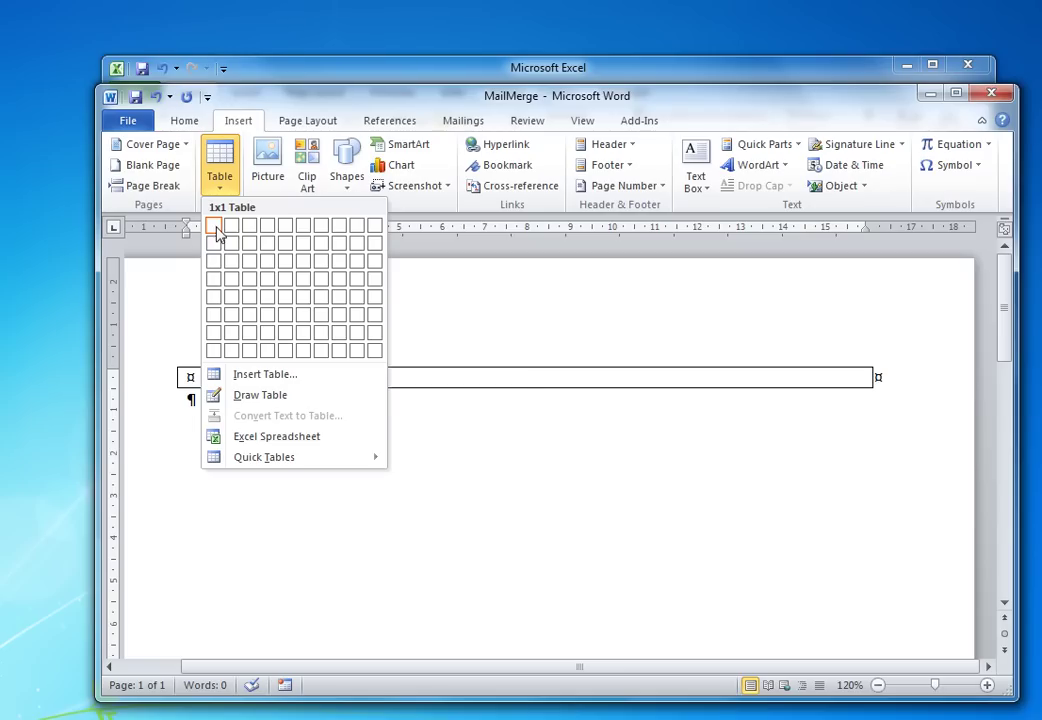
click(228, 244)
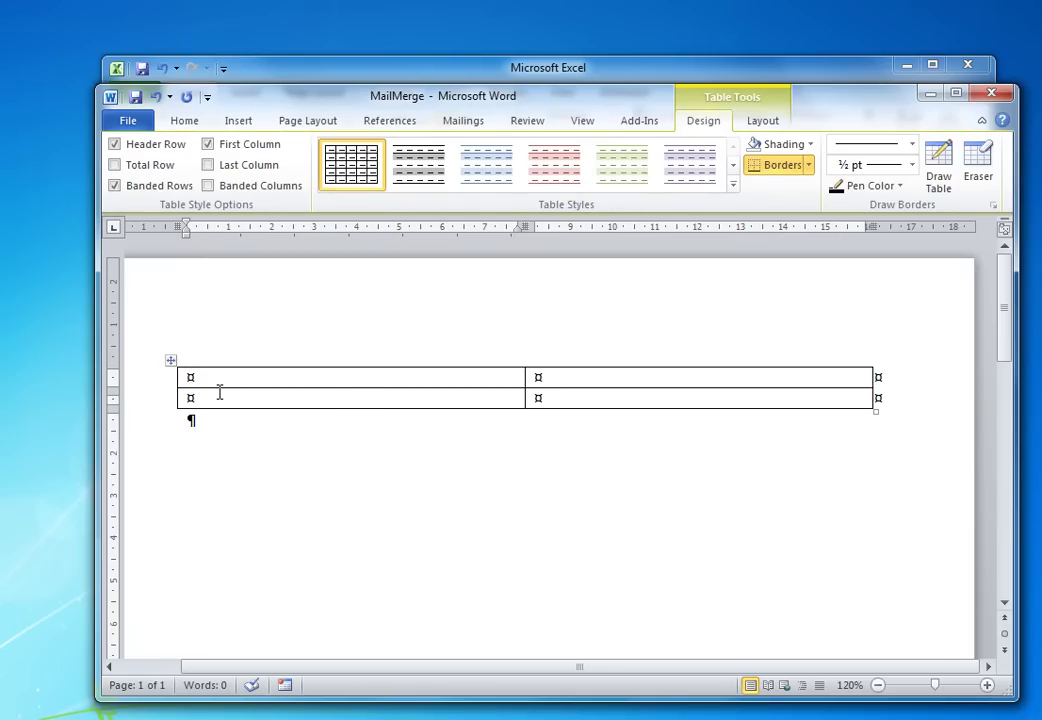
Type Name, Address and Telephone on separate lines in the table's first cell
text(Name)
key(Return)
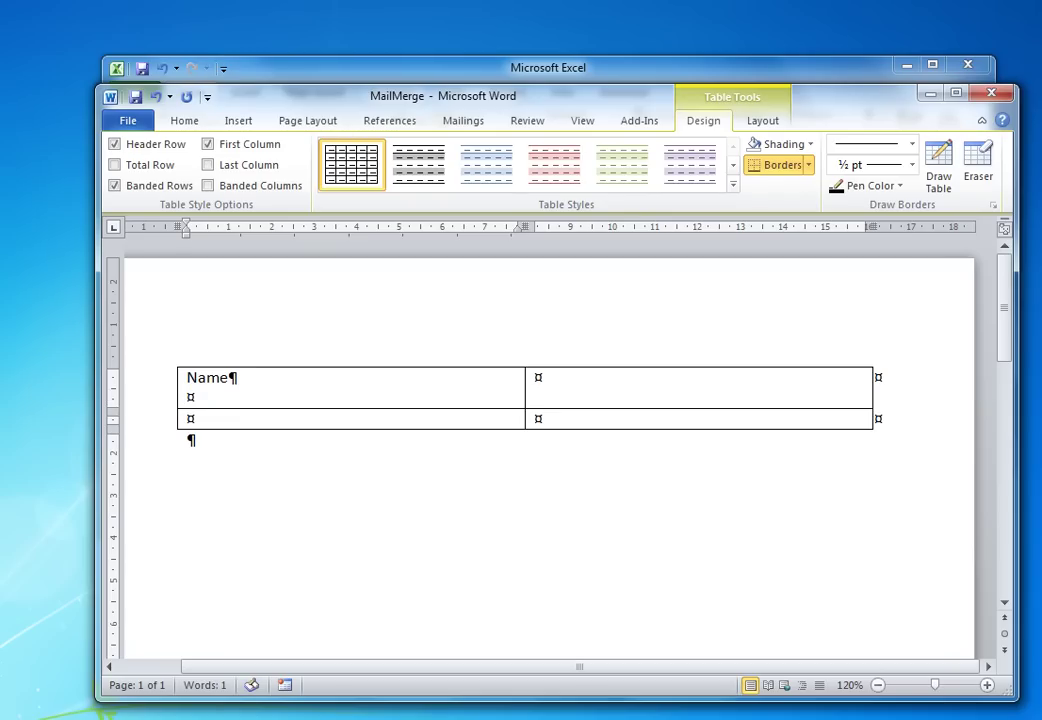
text(Address)
key(Return)
text(Telephone)
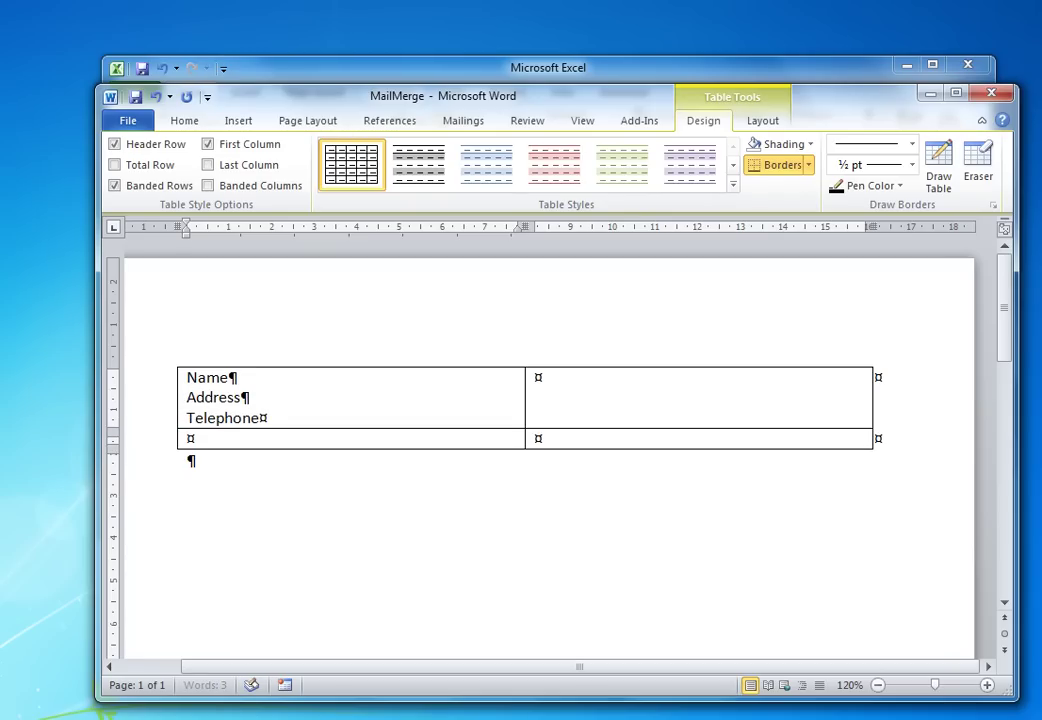
key(Return)
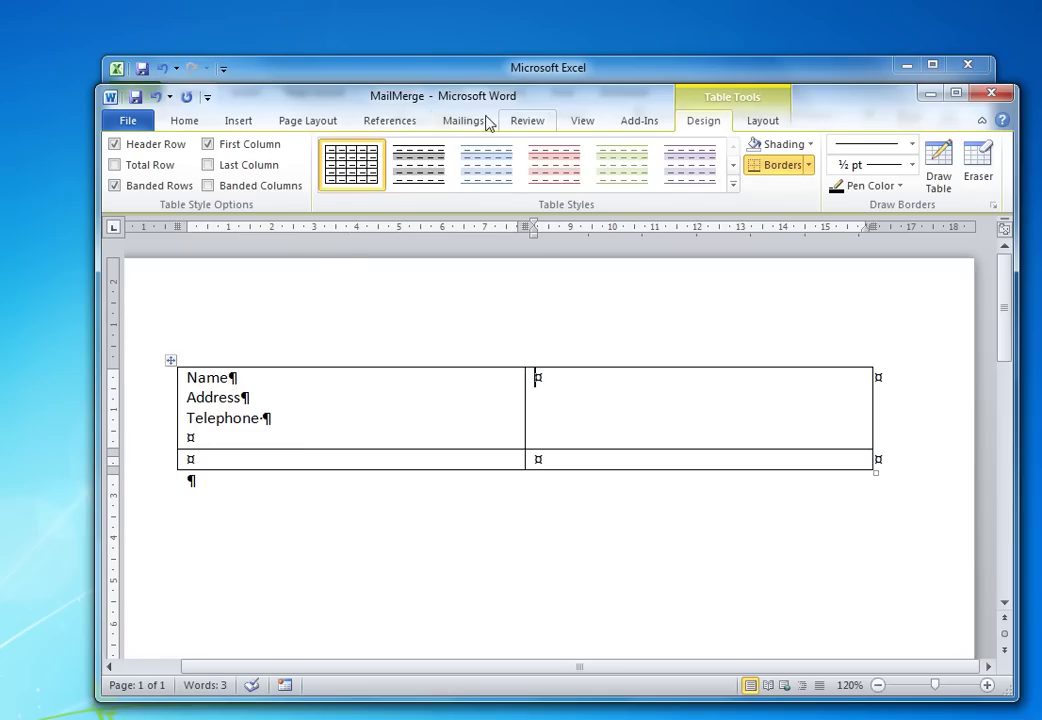
click(457, 123)
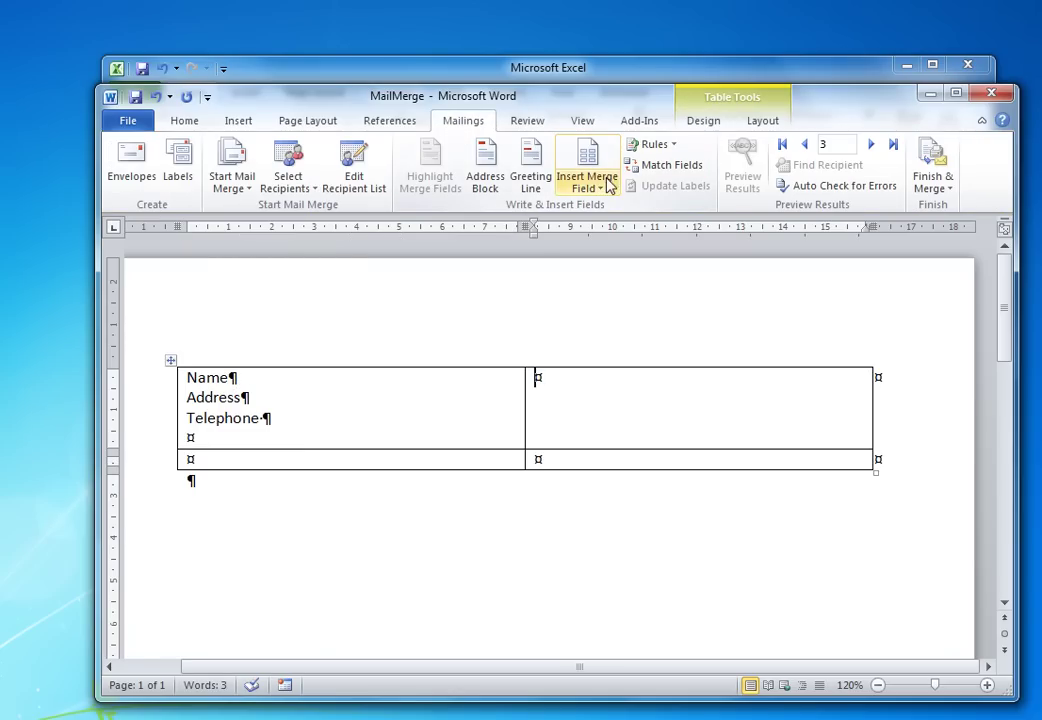
Pair the labels with «Fname» «Sname», «Add» and «Tel», ending the cell with a Next Record rule
click(536, 378)
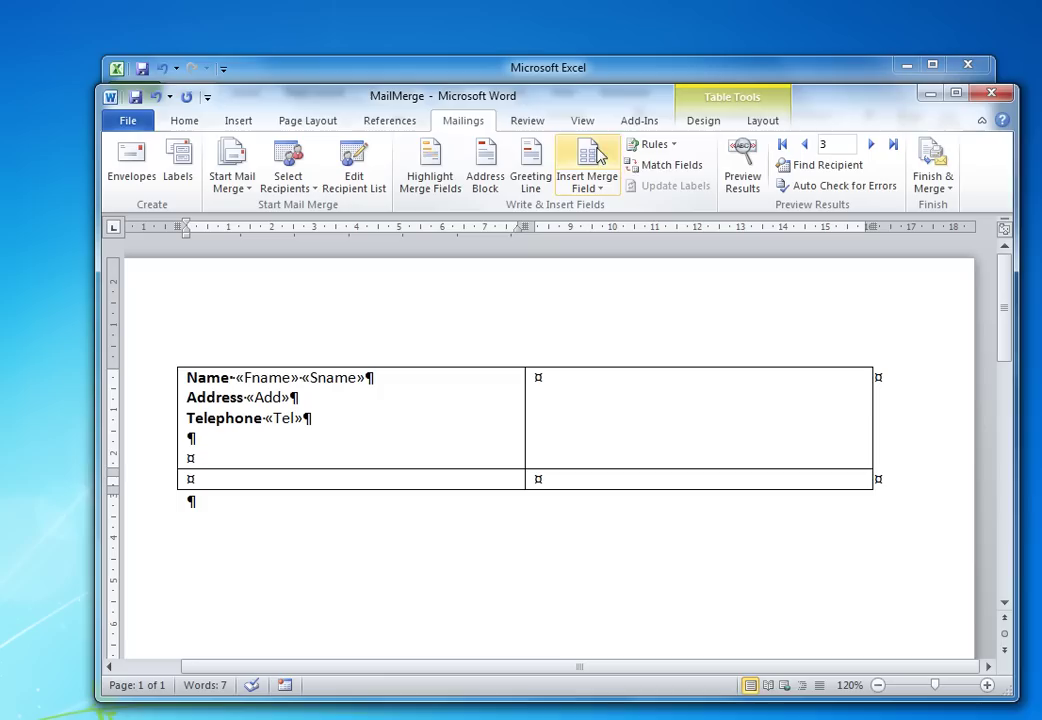
click(676, 150)
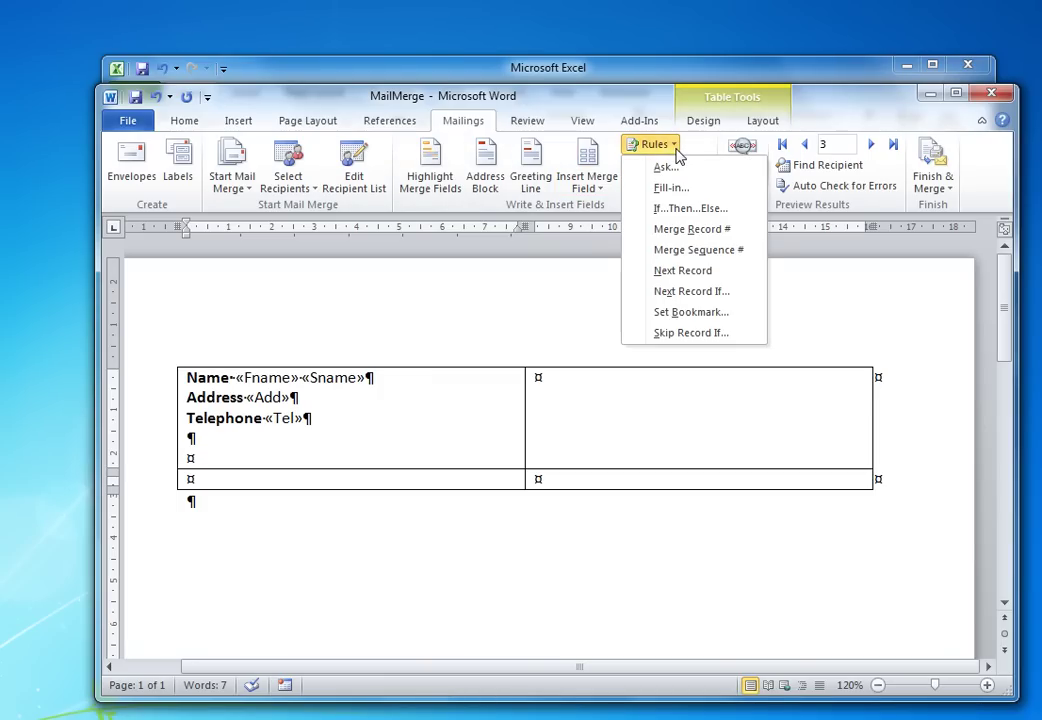
click(687, 276)
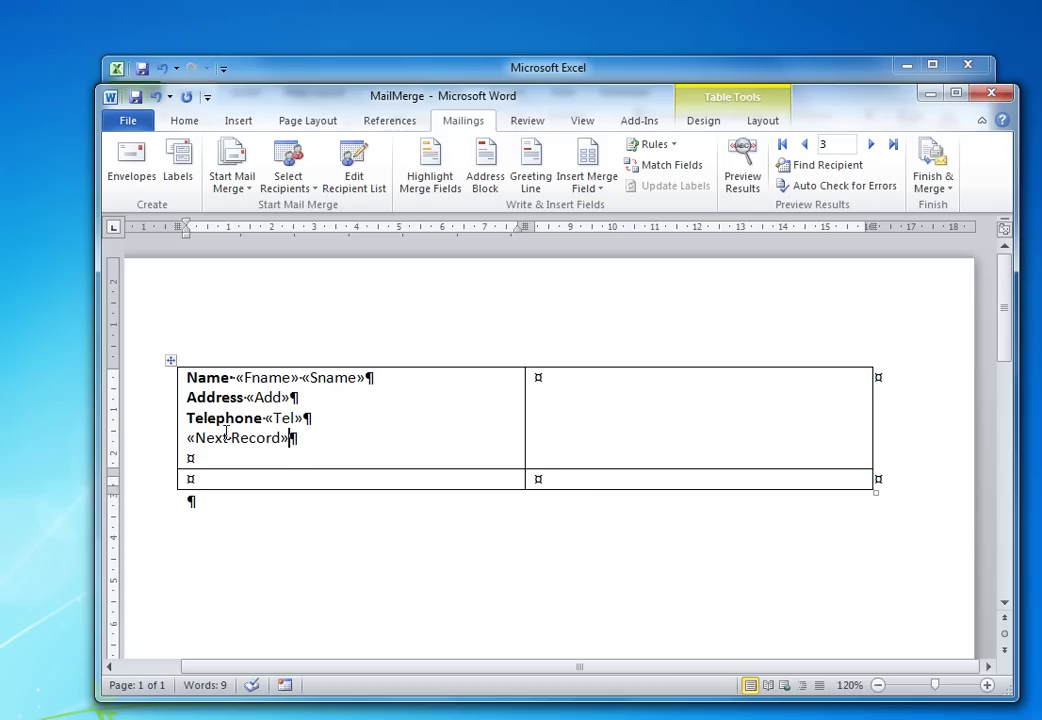
Paste the first cell's Name/Address/Telephone block with «Next Record» into the other three table cells
click(286, 438)
click(290, 438)
click(175, 380)
key(ctrl+c)
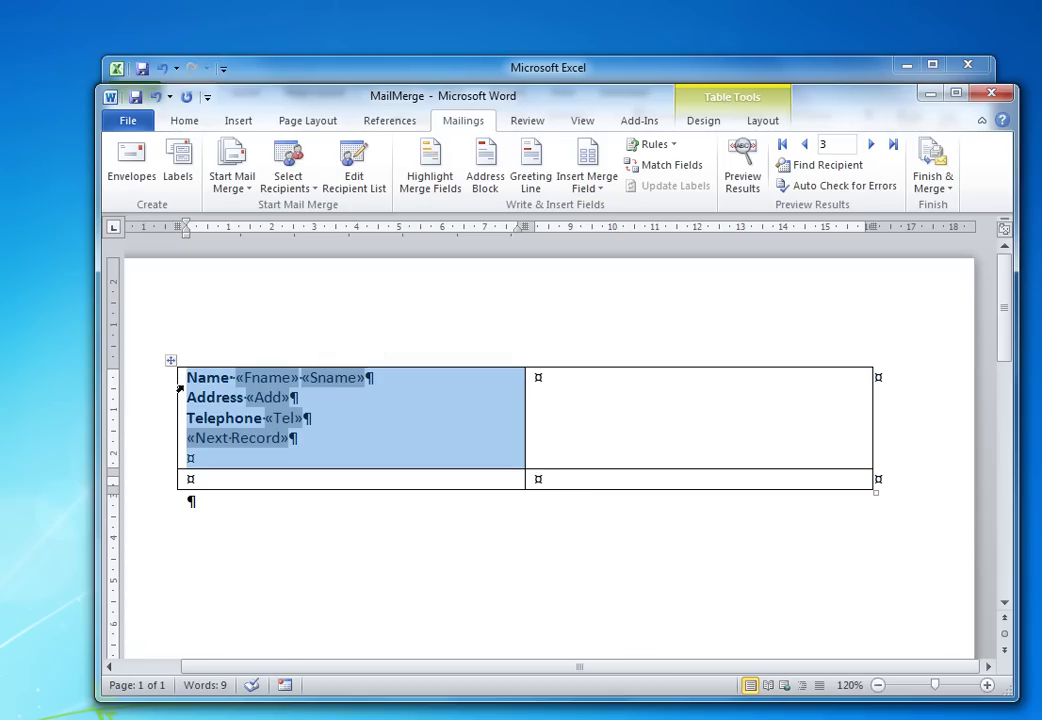
click(541, 385)
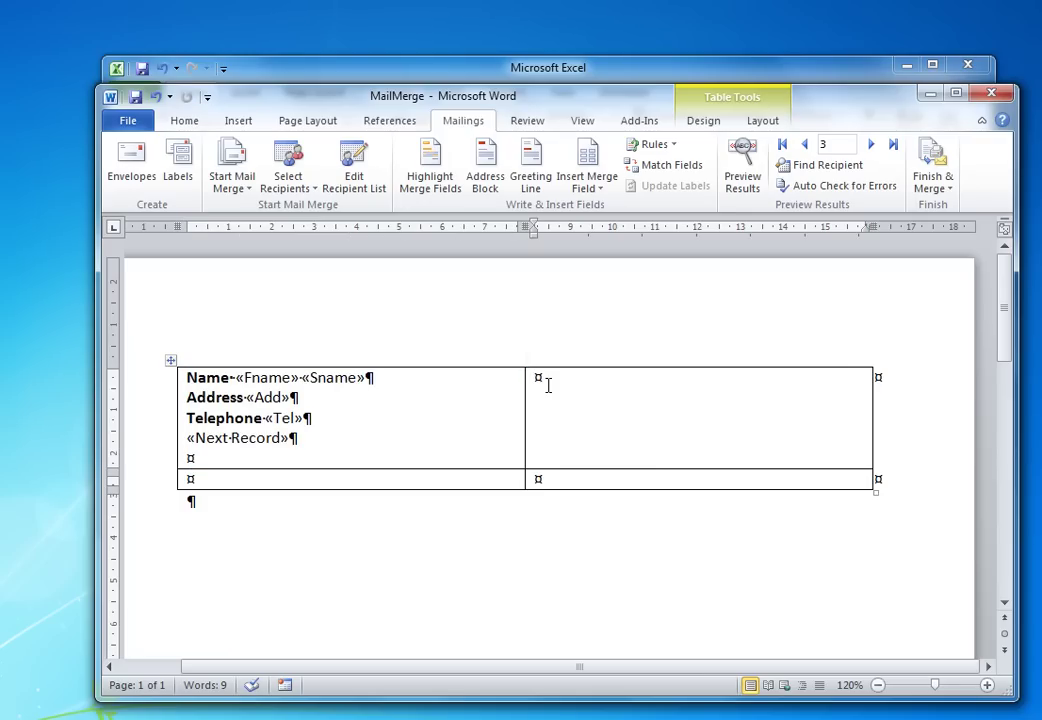
key(ctrl+v)
click(200, 479)
key(ctrl+v)
click(541, 479)
key(ctrl+v)
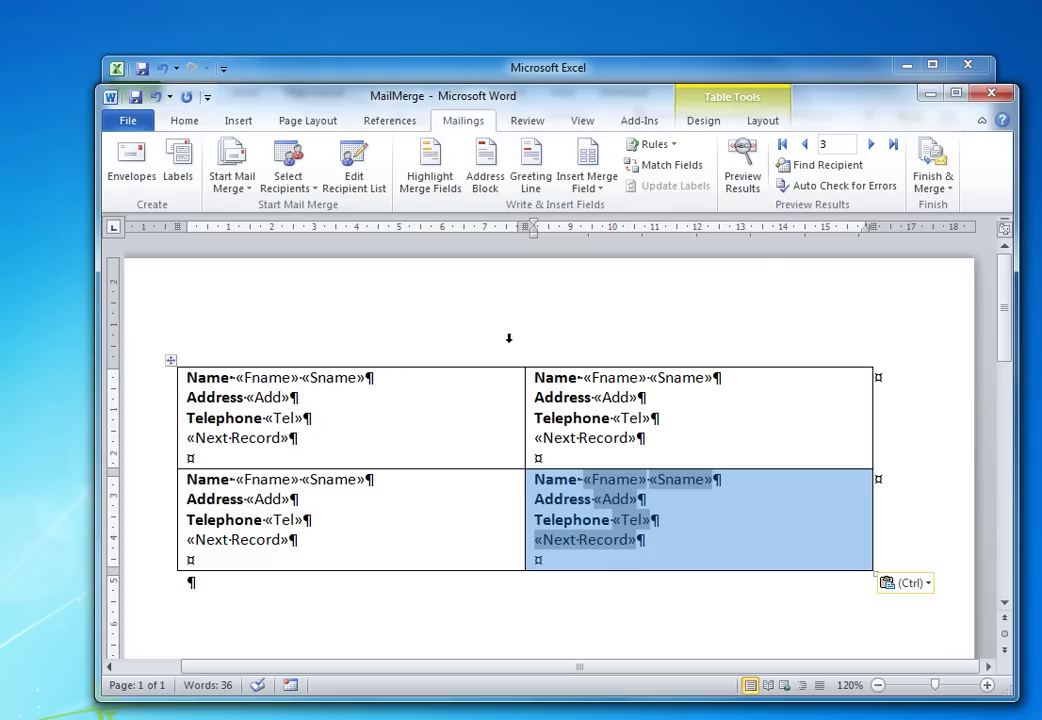
Preview the label table with real recipient data, three labels filled and the fourth empty
click(743, 172)
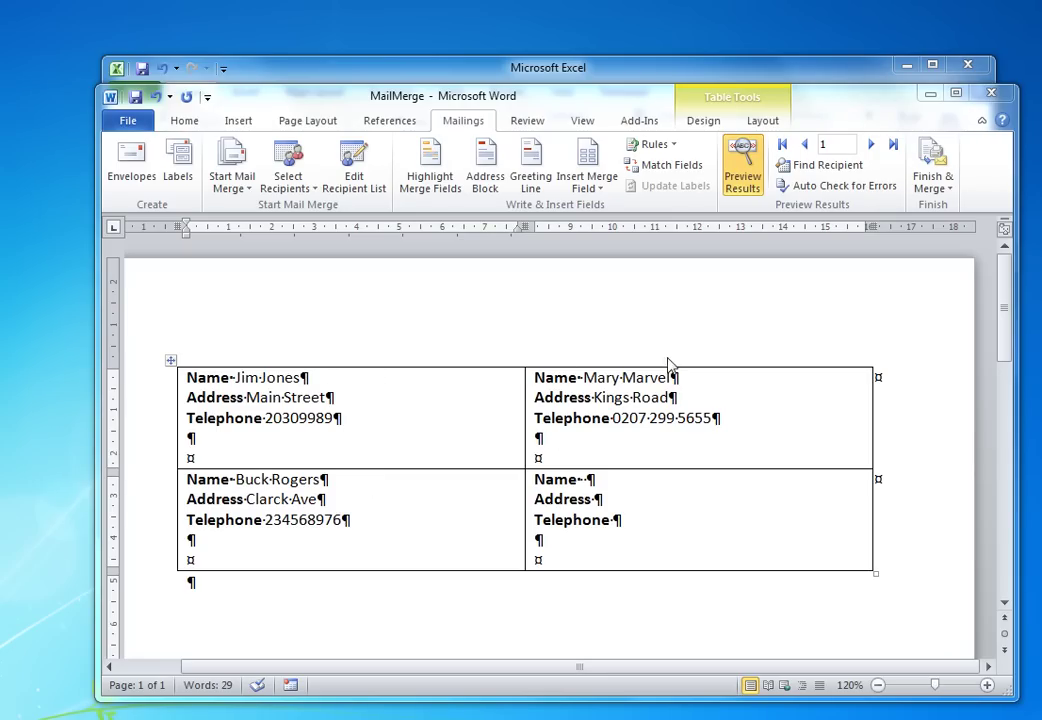
click(930, 163)
Merge all records into individual documents, producing the Letters2 label document
click(955, 207)
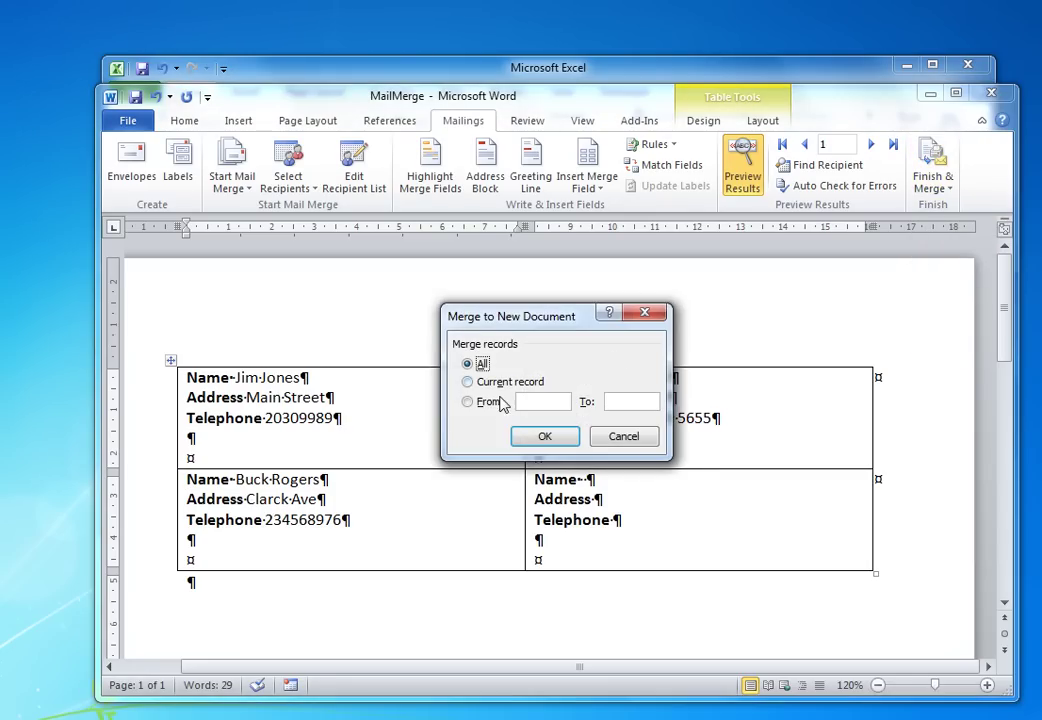
click(544, 436)
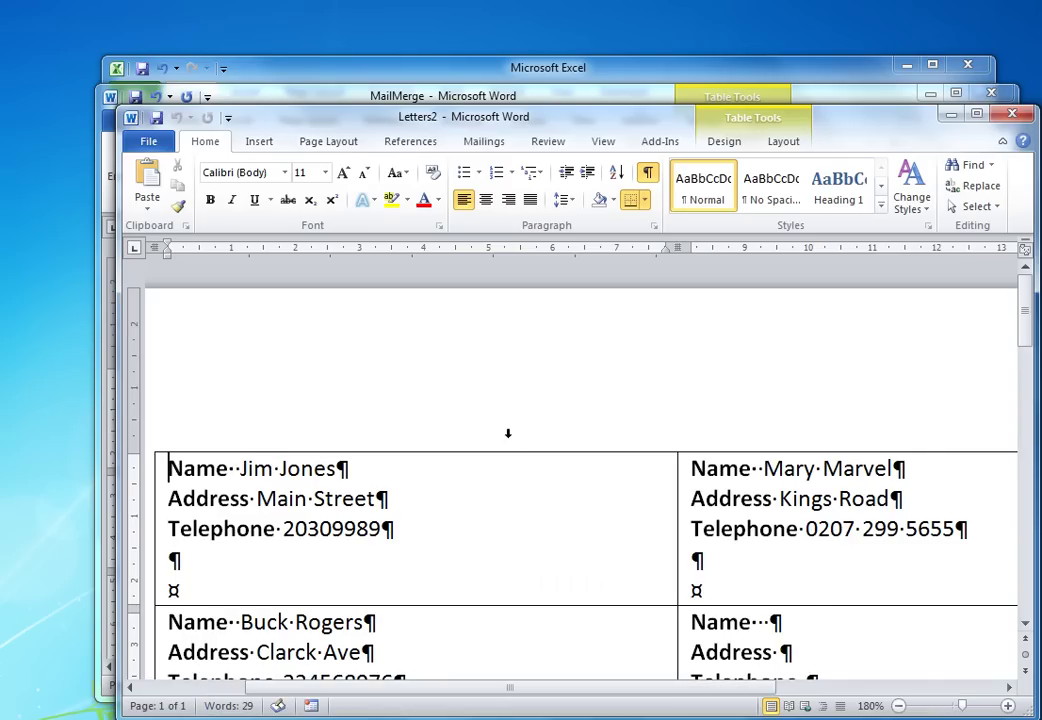
scroll(508, 433, down, 2)
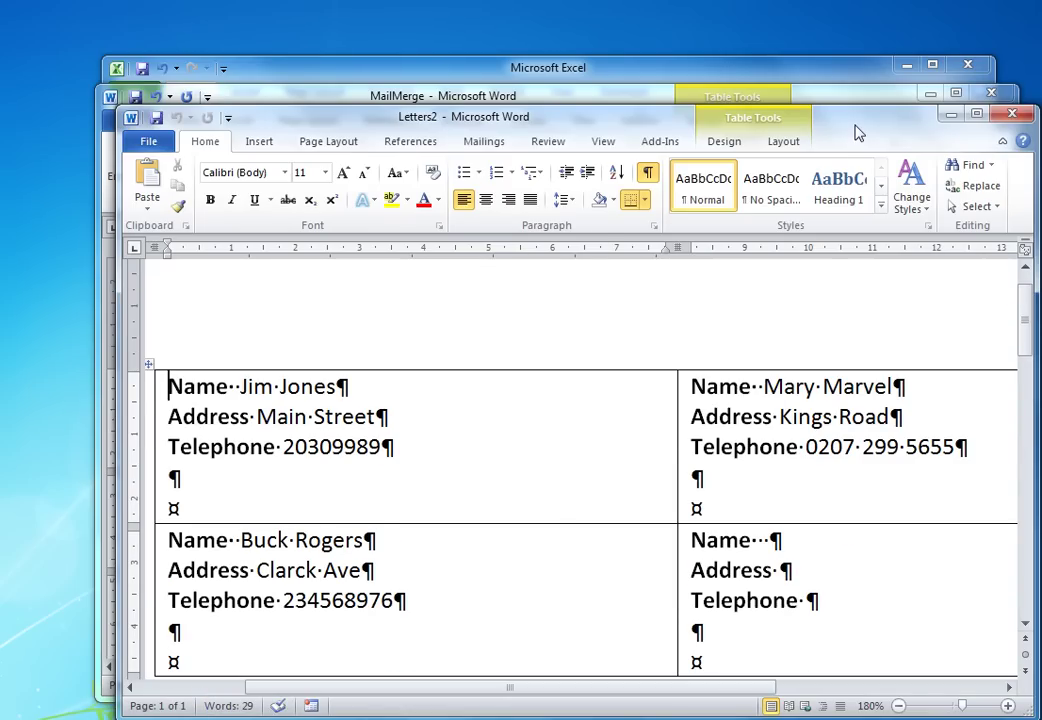
Return to the MailMerge document and turn off Preview Results to show the merge fields
drag(855, 120, 865, 565)
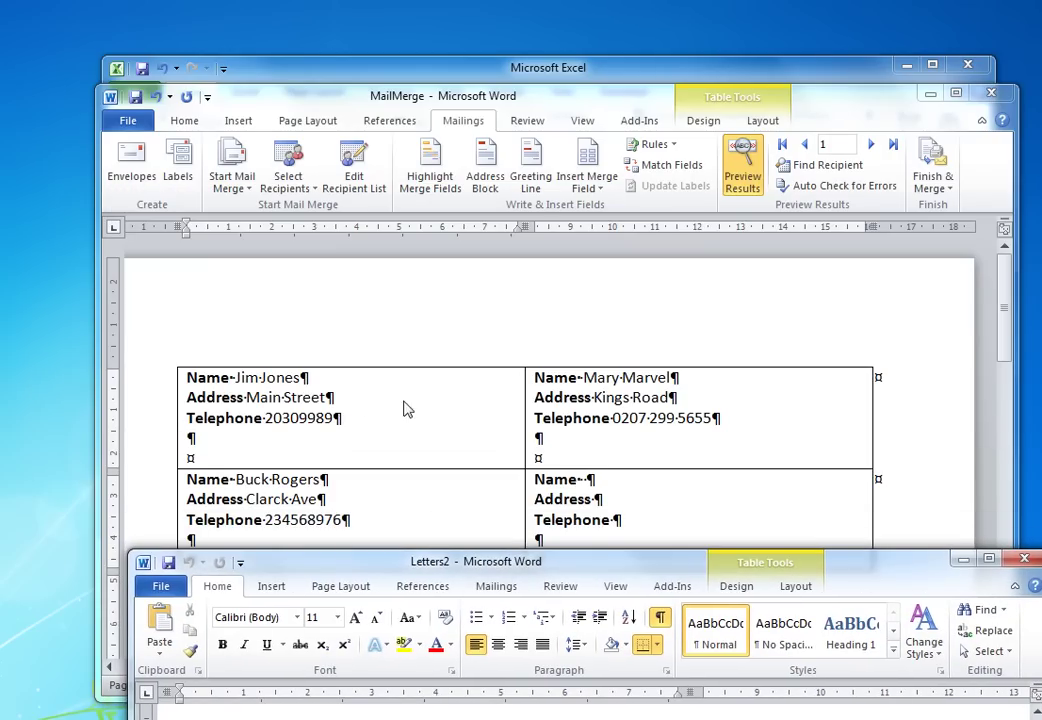
click(740, 160)
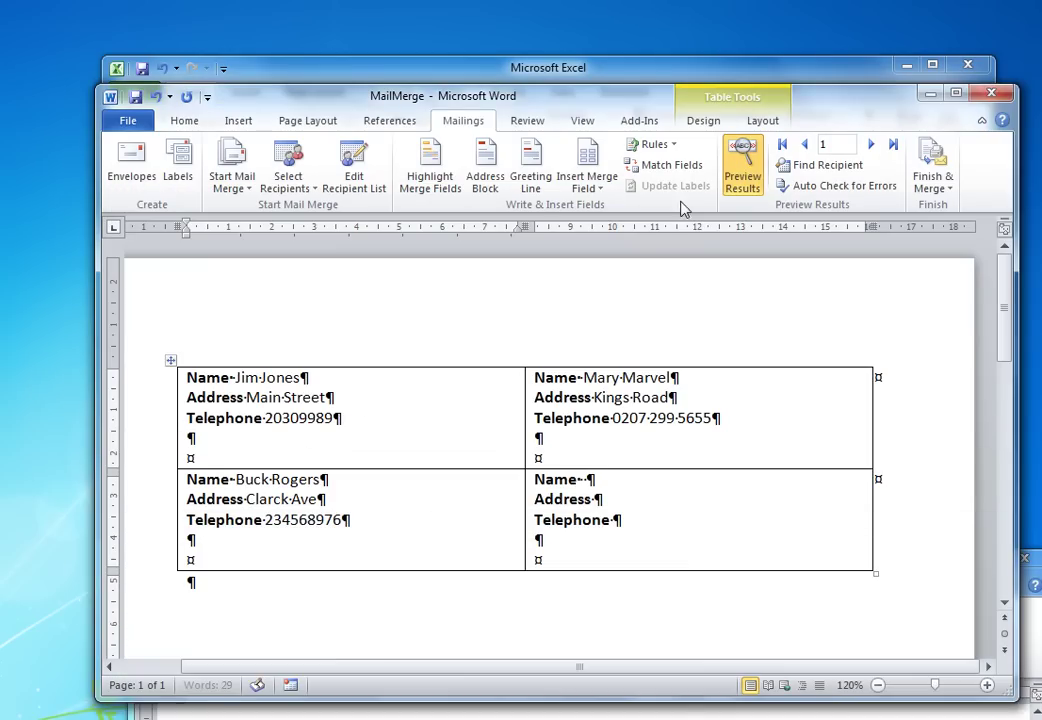
click(742, 168)
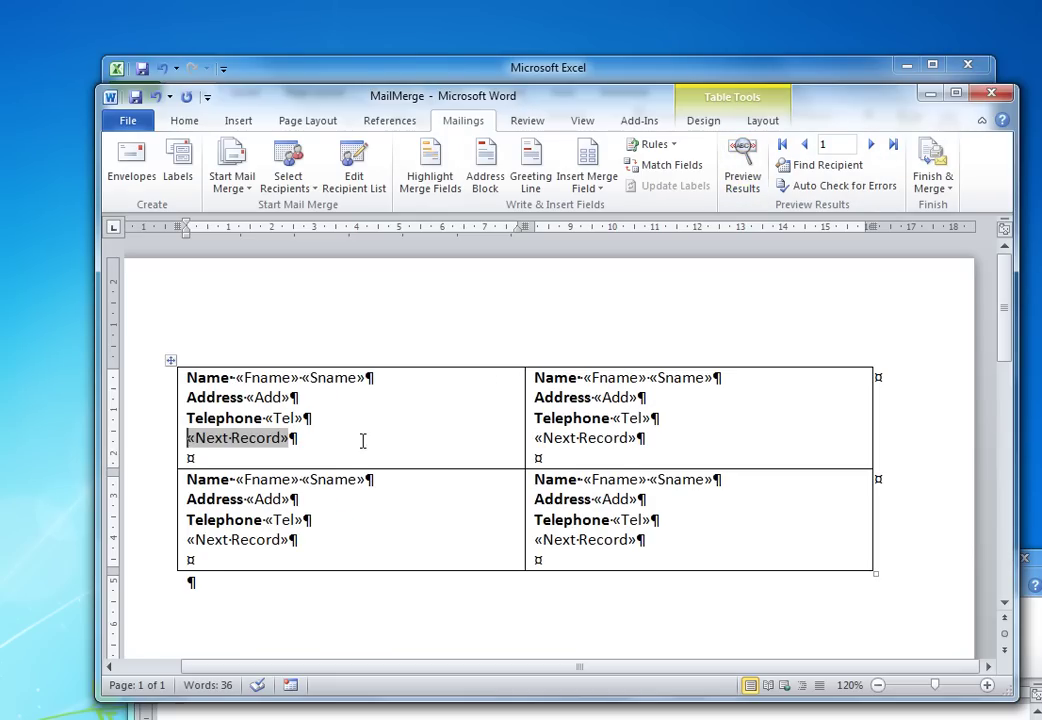